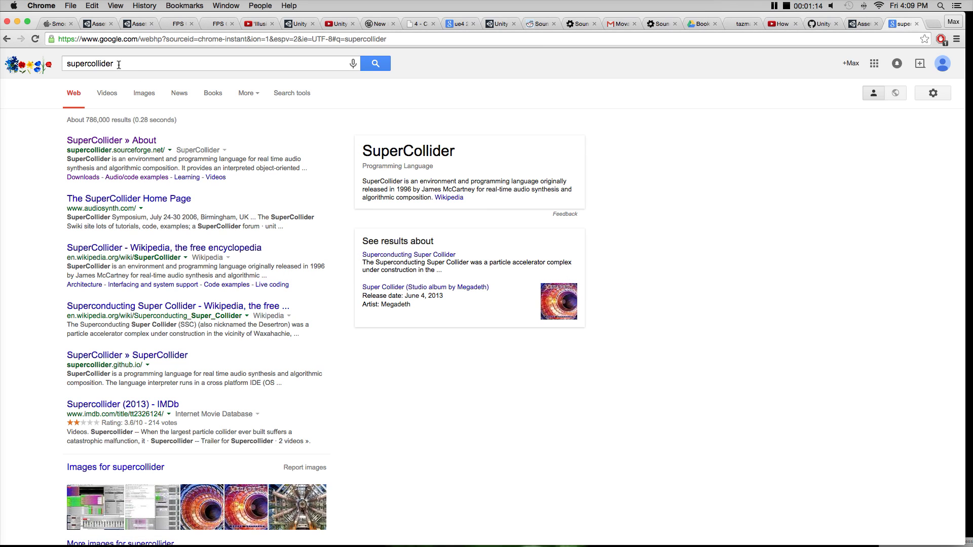
Start downloading the SuperCollider 3.6.6 Mac installer from the SuperCollider downloads page.
{"action": "left_click", "coordinate": [108, 146]}
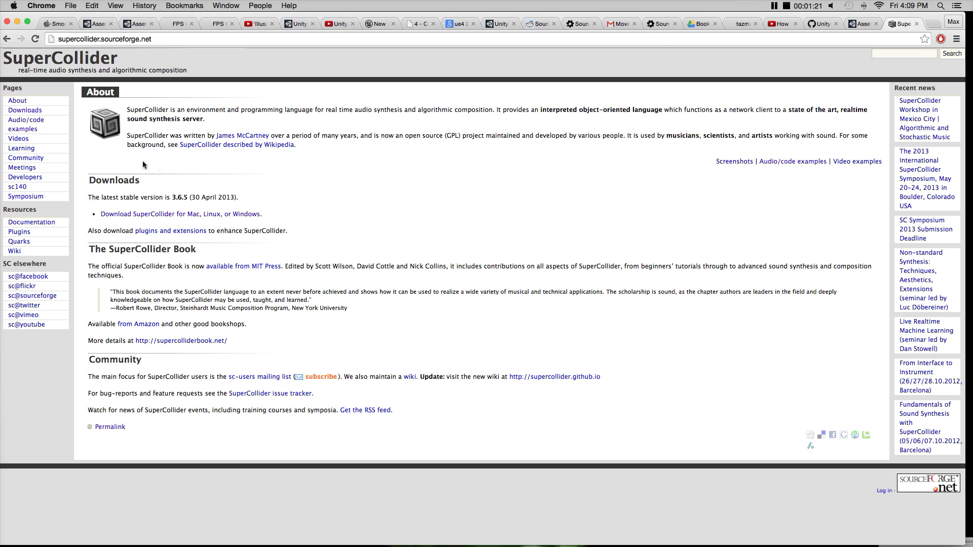
{"action": "left_click", "coordinate": [25, 110]}
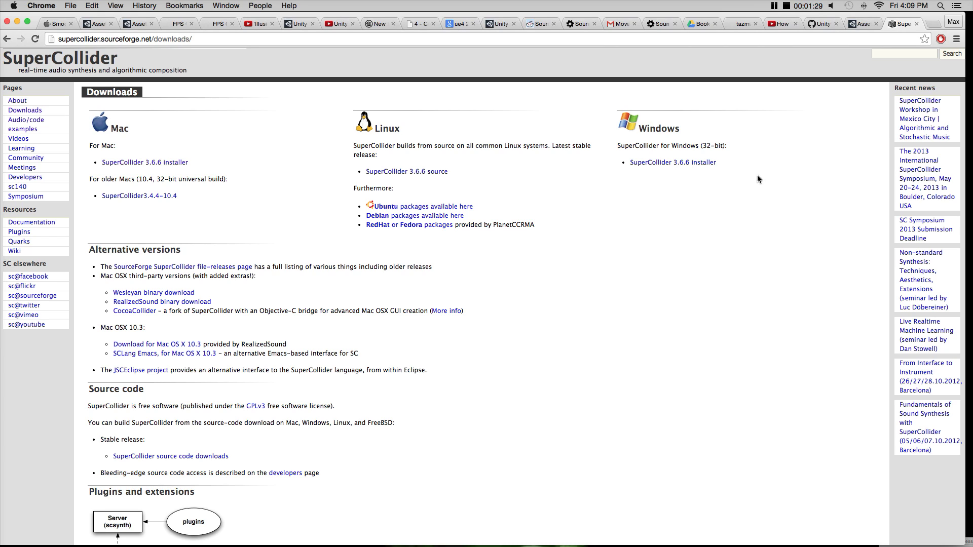
{"action": "left_click", "coordinate": [175, 164]}
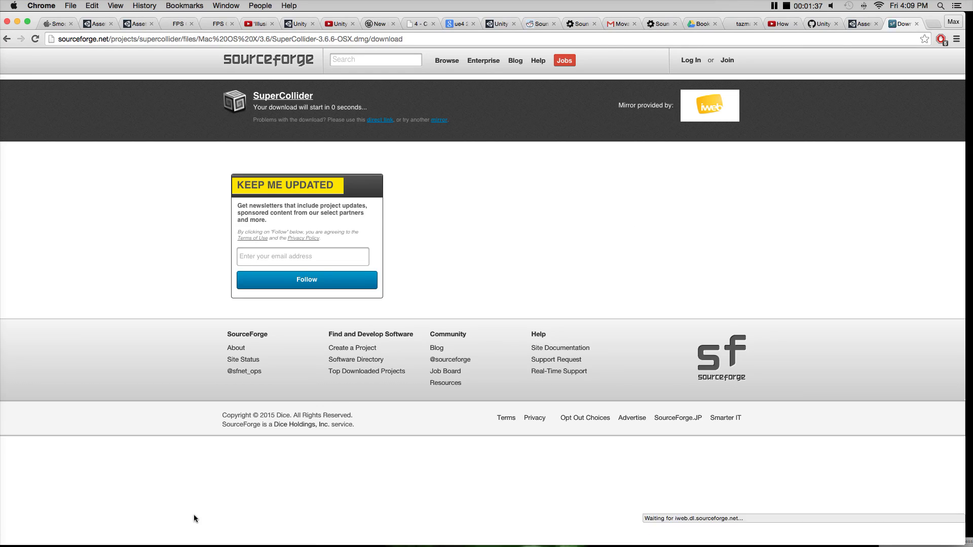
Dismiss Chrome's download bar and switch to the Unity Asset Store page.
{"action": "left_click", "coordinate": [103, 538]}
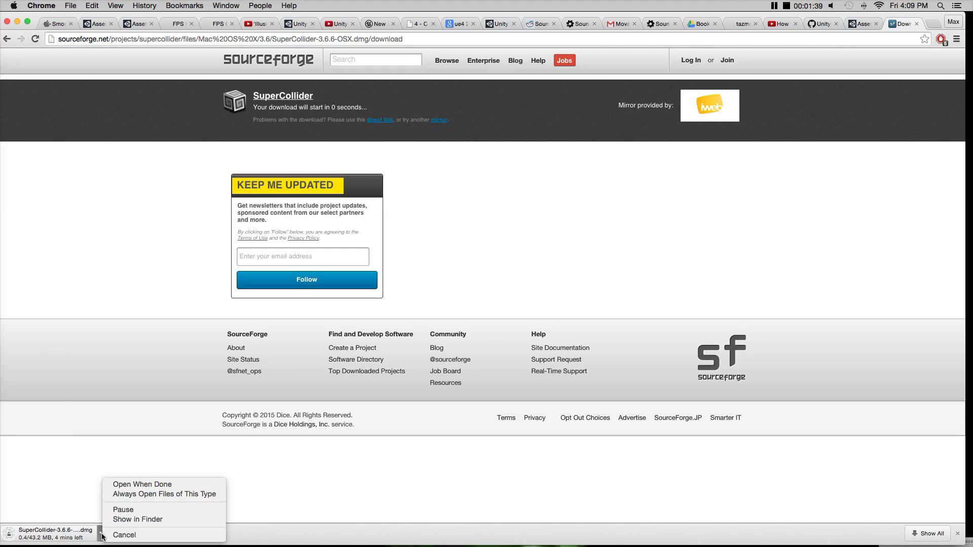
{"action": "left_click", "coordinate": [127, 537]}
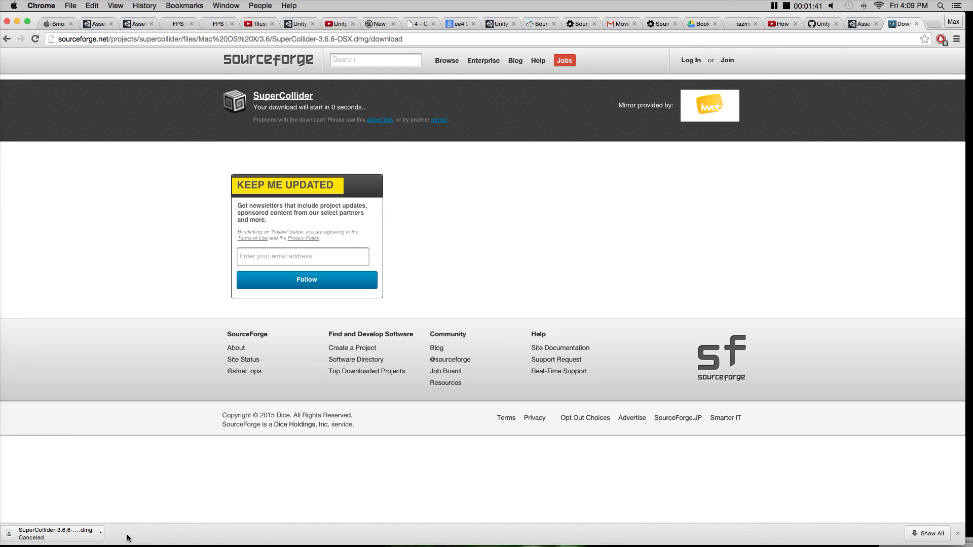
{"action": "left_click", "coordinate": [957, 533]}
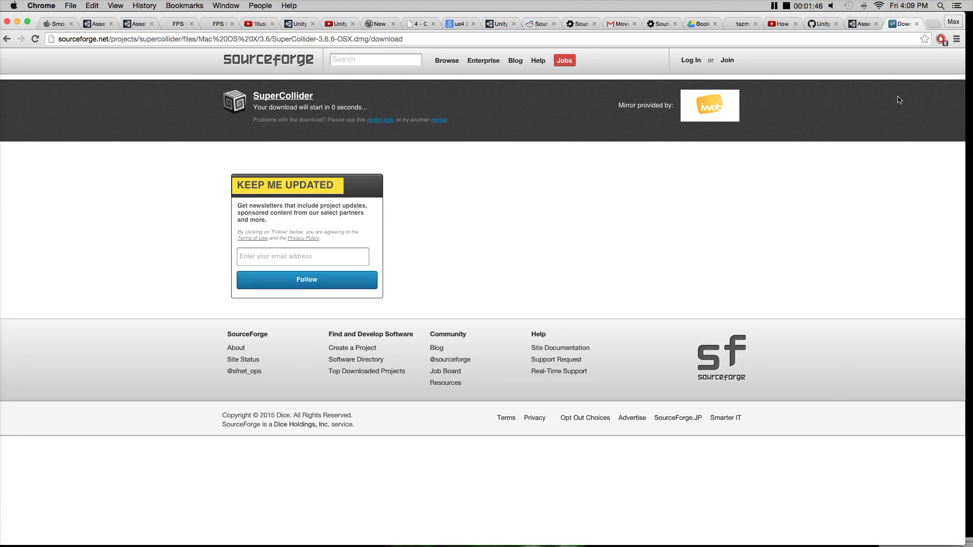
{"action": "left_click", "coordinate": [862, 24]}
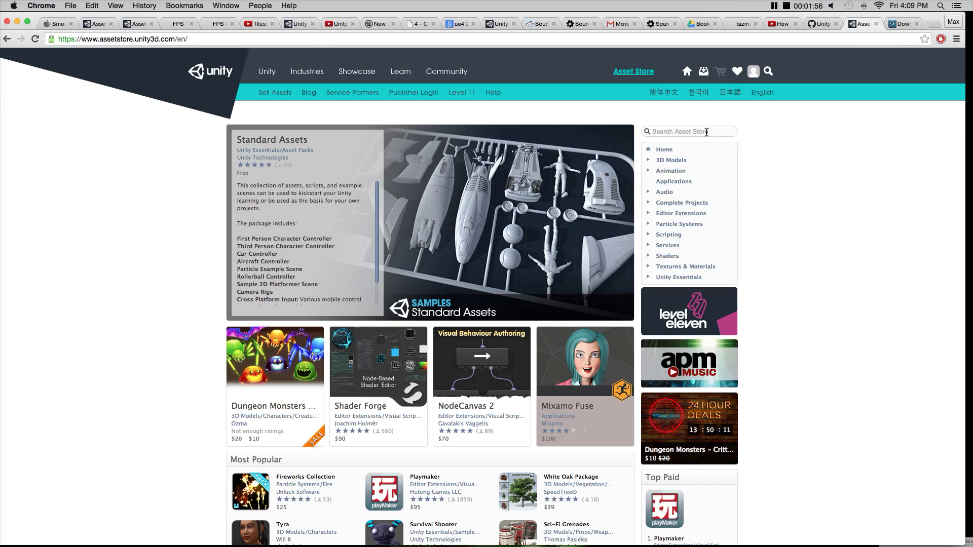
Search the Asset Store for 'rogue' and open the 2D Roguelike project page.
{"action": "type", "text": "rogue"}
{"action": "key", "text": "Return"}
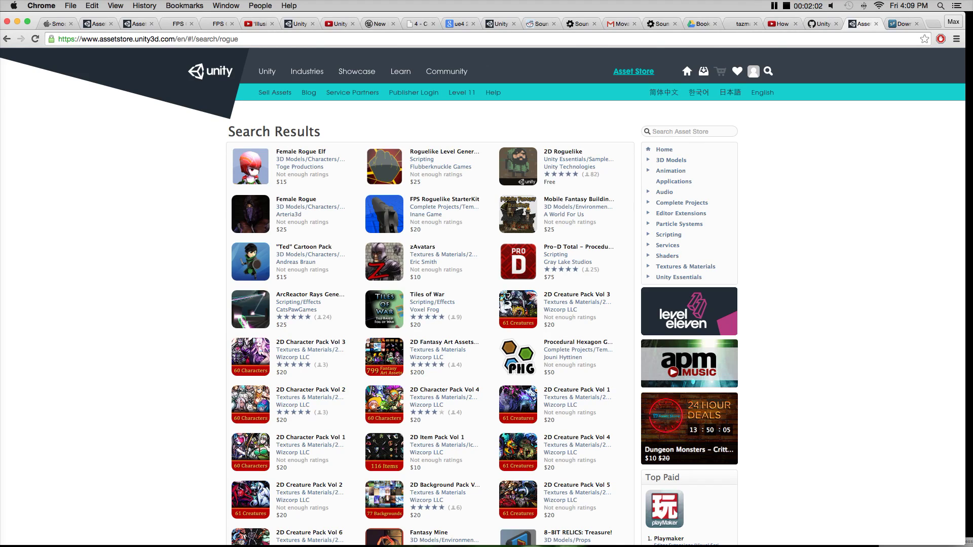
{"action": "left_click", "coordinate": [566, 152]}
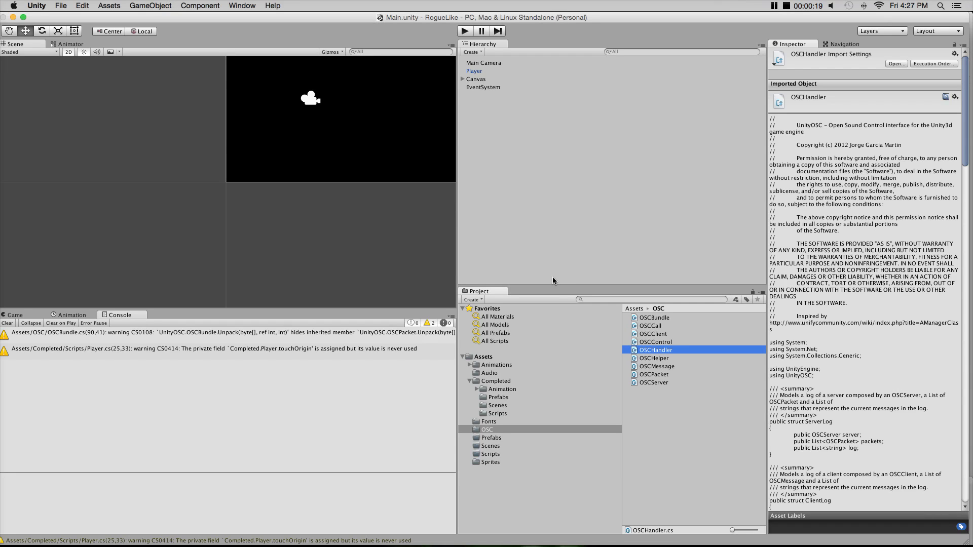
{"action": "left_click", "coordinate": [247, 5]}
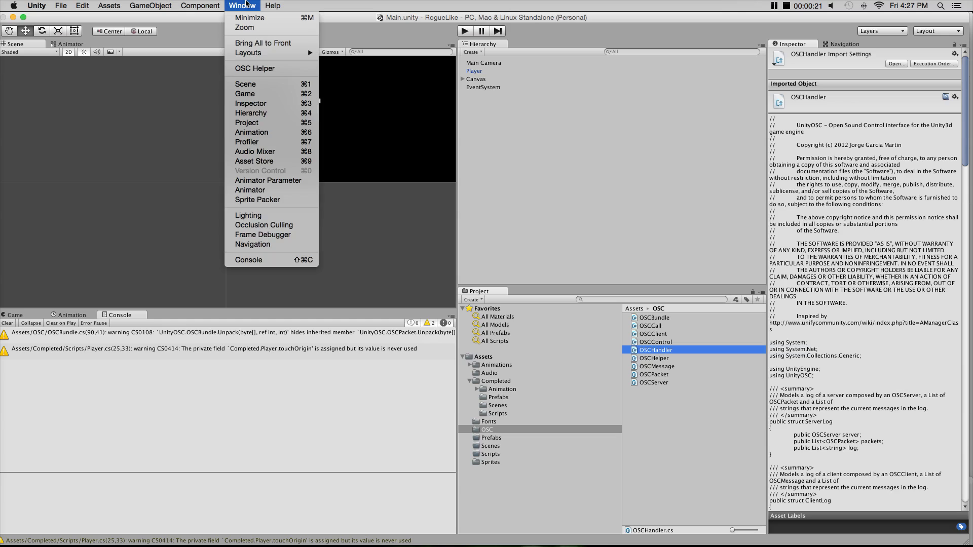
{"action": "left_click", "coordinate": [270, 161]}
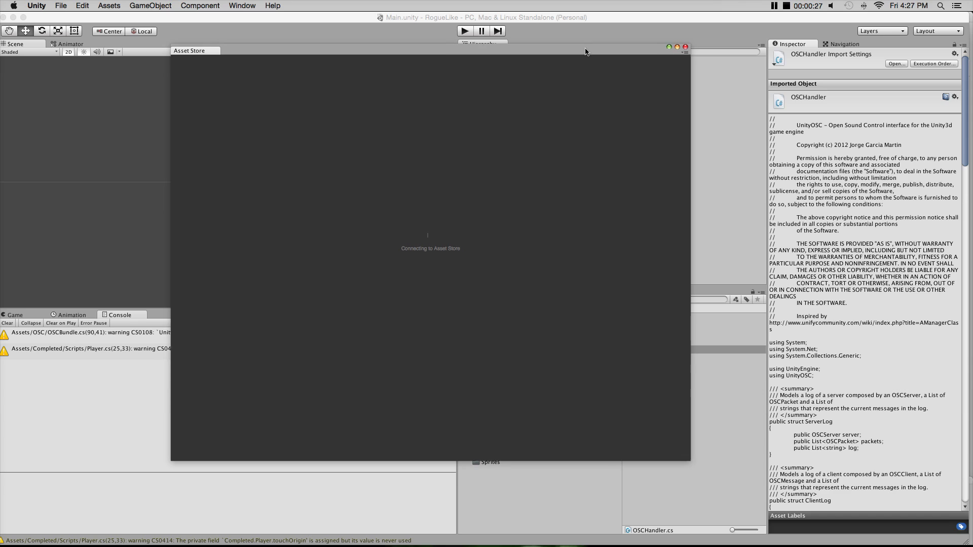
{"action": "left_click_drag", "start_coordinate": [592, 51], "coordinate": [584, 52]}
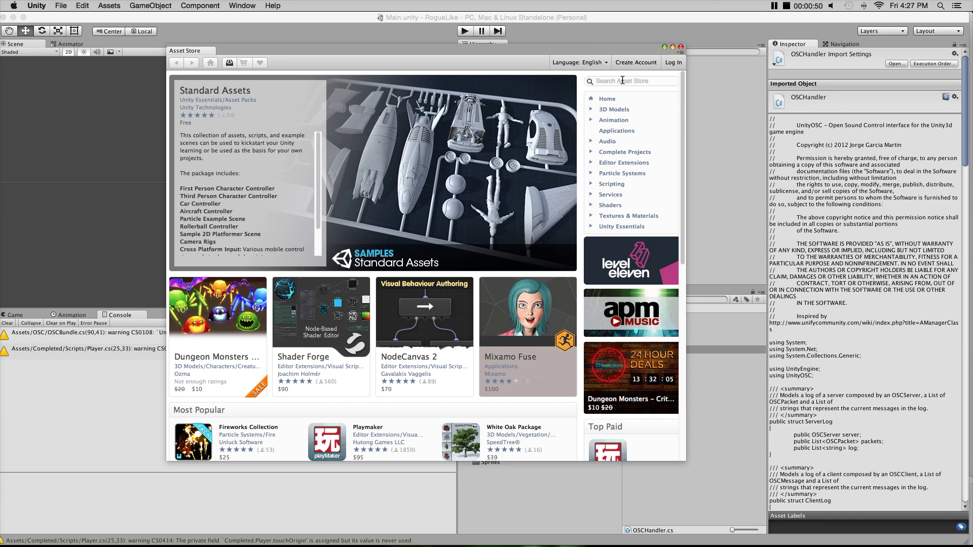
{"action": "type", "text": "rogue"}
{"action": "key", "text": "Return"}
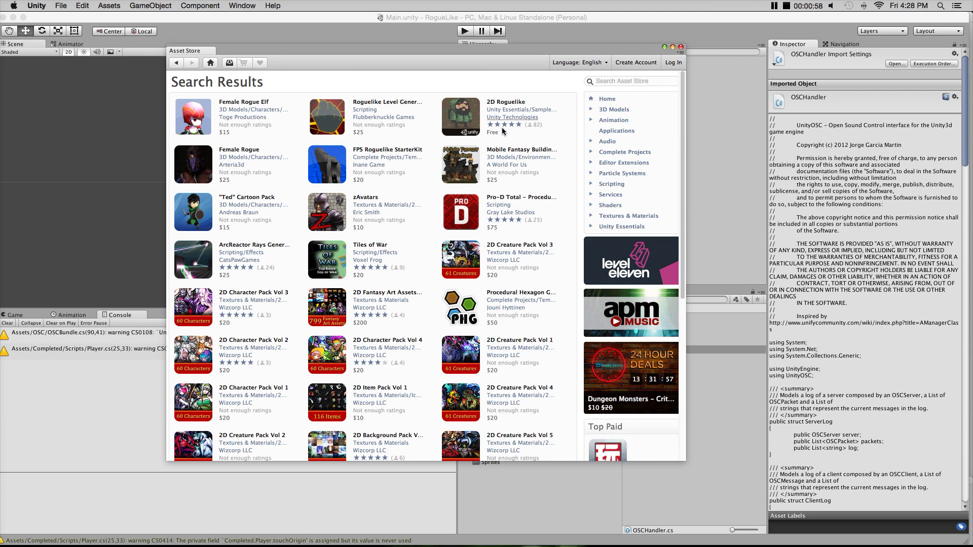
{"action": "left_click", "coordinate": [506, 103]}
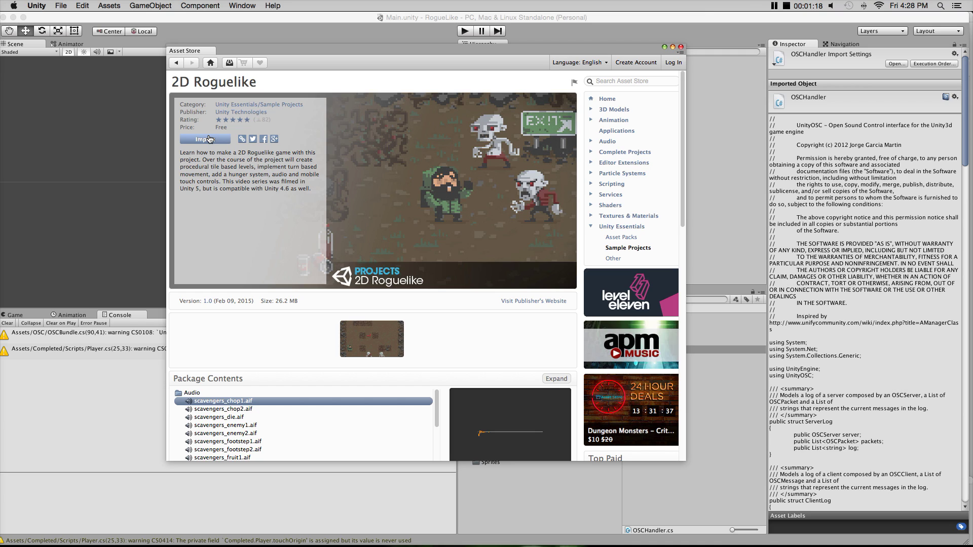
{"action": "left_click", "coordinate": [681, 46]}
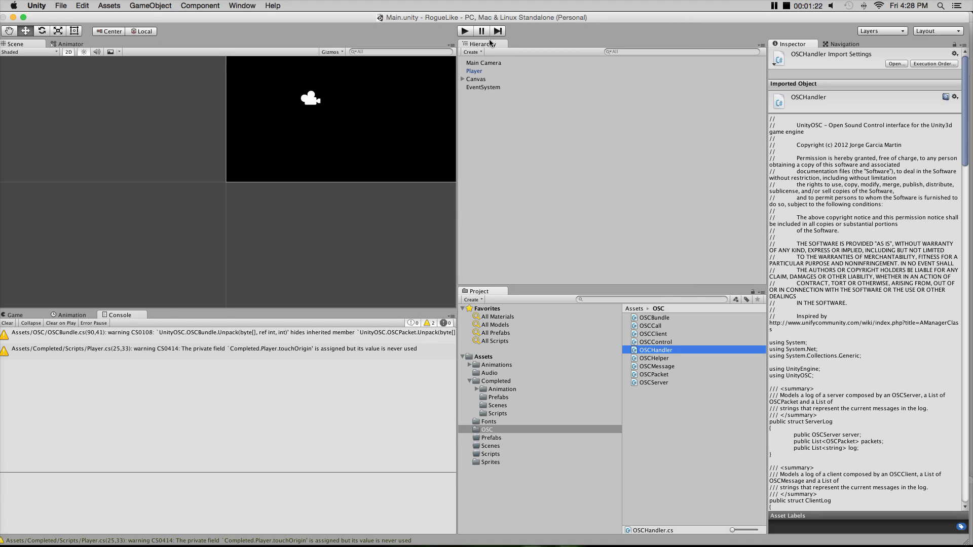
Run and stop the game, then open the Main scene from Assets > Completed > Scenes.
{"action": "left_click", "coordinate": [465, 32]}
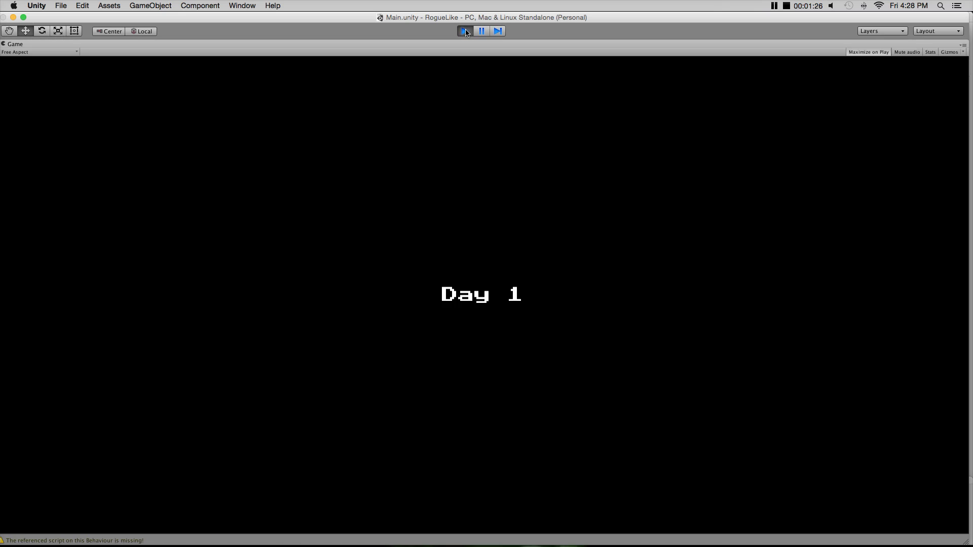
{"action": "left_click", "coordinate": [466, 31]}
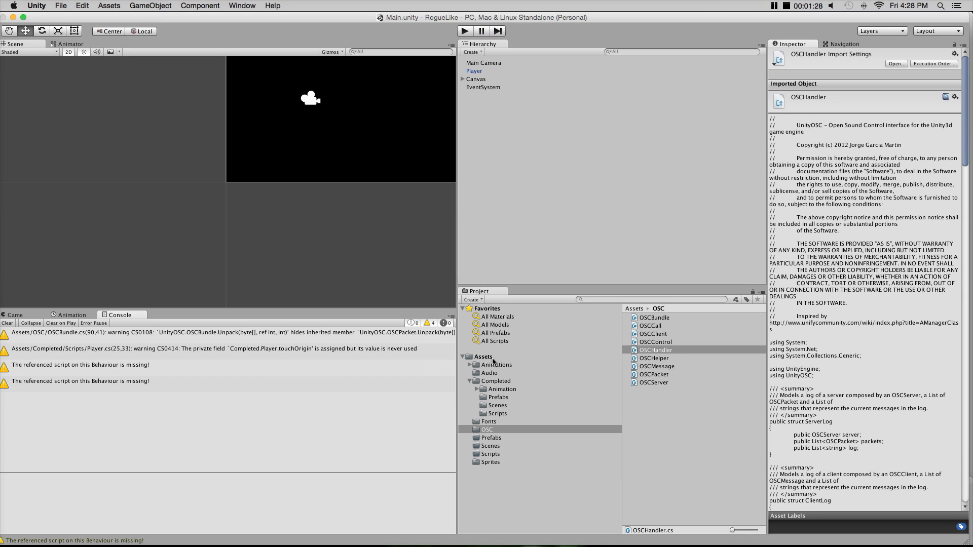
{"action": "left_click", "coordinate": [496, 359]}
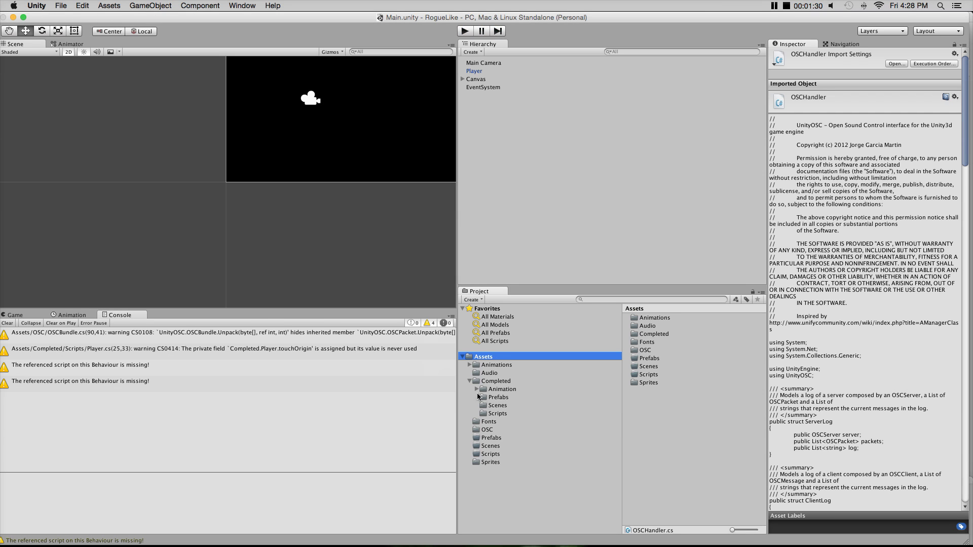
{"action": "left_click", "coordinate": [469, 381]}
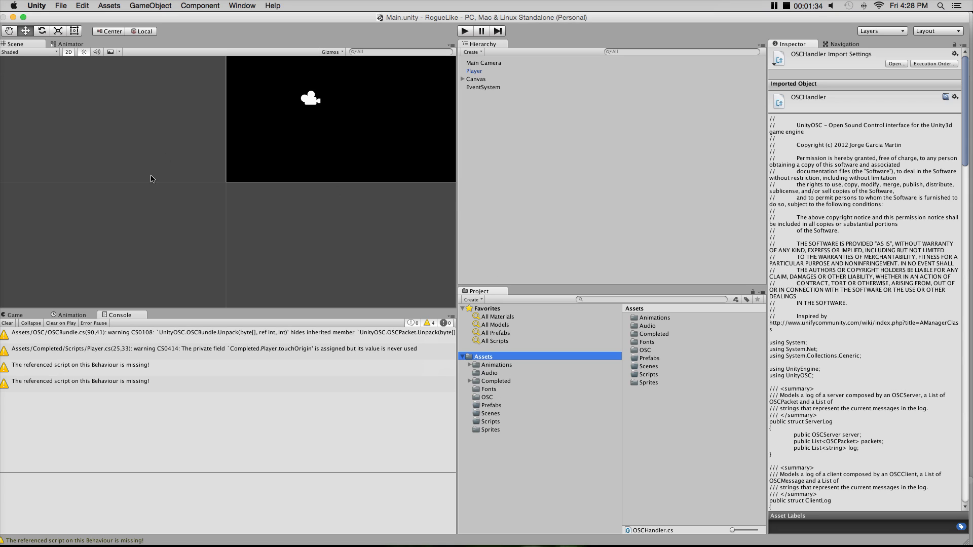
{"action": "left_click", "coordinate": [521, 382]}
{"action": "left_click", "coordinate": [671, 336]}
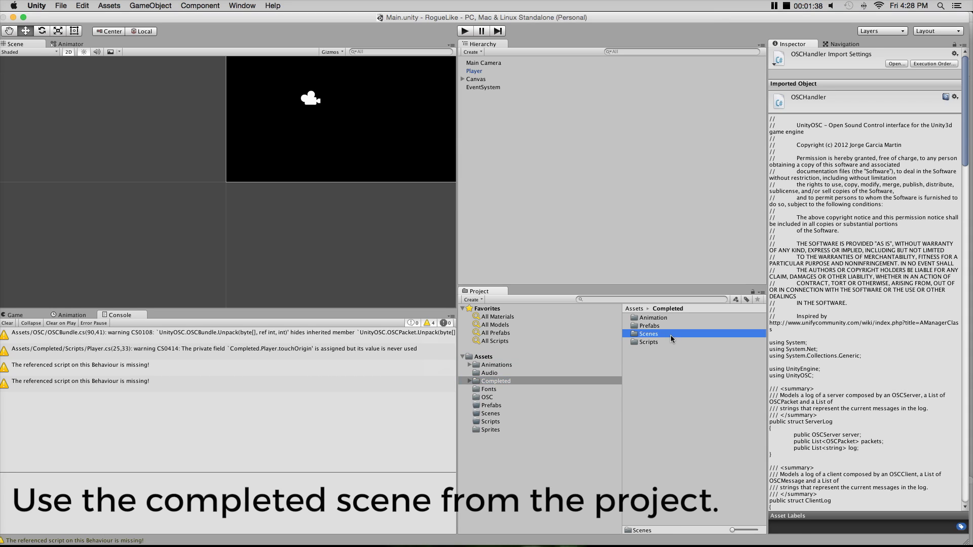
{"action": "double_click", "coordinate": [671, 335]}
{"action": "left_click", "coordinate": [659, 317]}
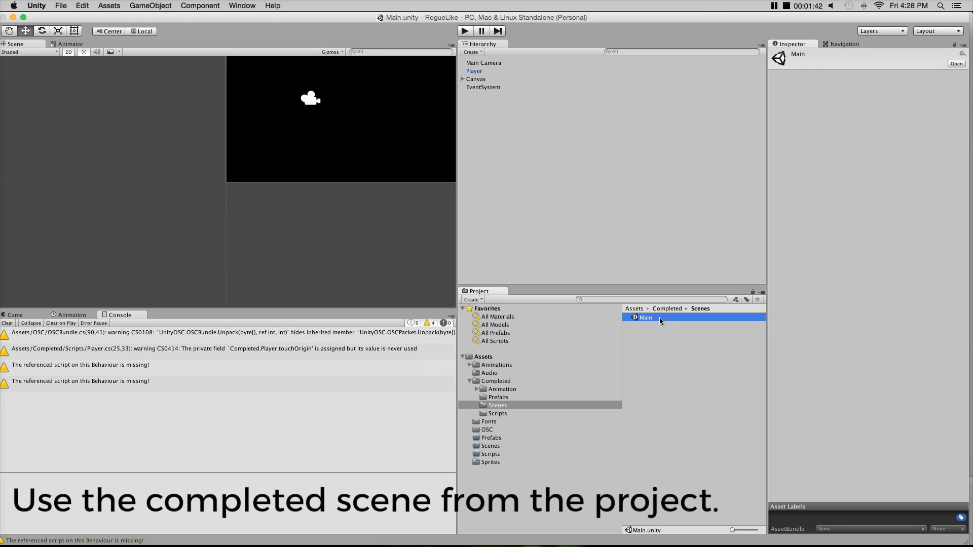
Play the completed Main scene, move the player with arrow keys, stop, and clear the Console.
{"action": "left_click", "coordinate": [465, 32]}
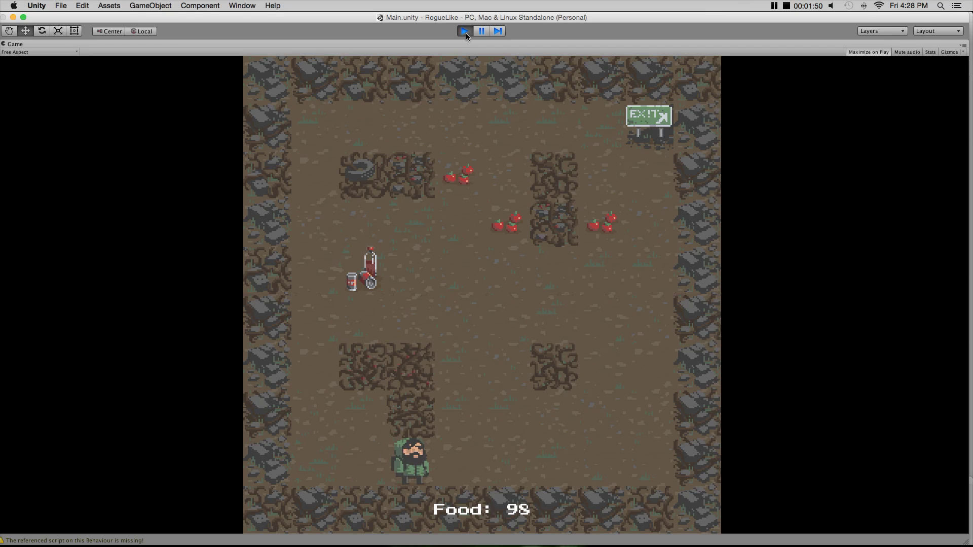
{"action": "key", "text": "Right"}
{"action": "key", "text": "Up"}
{"action": "key", "text": "Up"}
{"action": "key", "text": "Up"}
{"action": "key", "text": "Left"}
{"action": "key", "text": "Left"}
{"action": "key", "text": "Up"}
{"action": "key", "text": "Right"}
{"action": "key", "text": "Right"}
{"action": "key", "text": "Right"}
{"action": "key", "text": "Up"}
{"action": "key", "text": "Left"}
{"action": "key", "text": "Left"}
{"action": "left_click", "coordinate": [467, 32]}
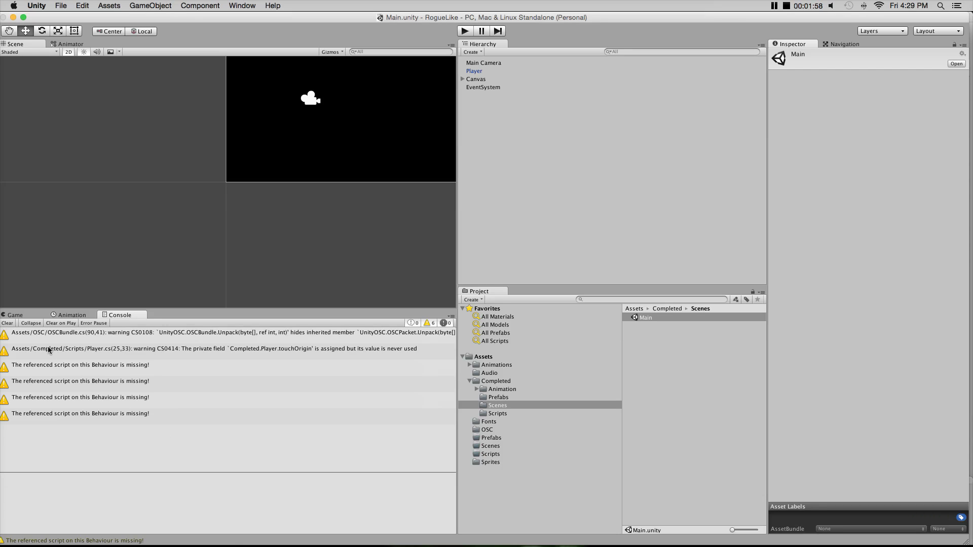
{"action": "left_click", "coordinate": [7, 323]}
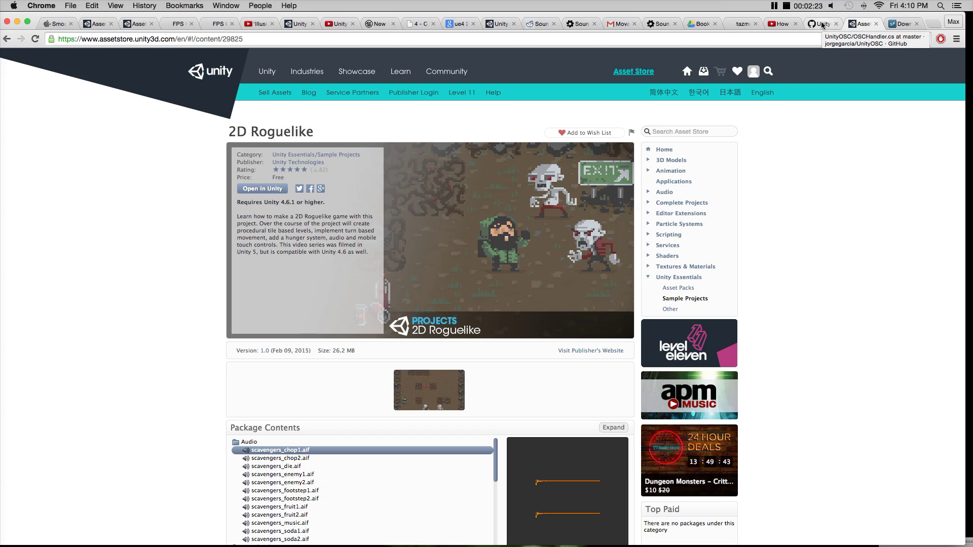
{"action": "left_click", "coordinate": [822, 24]}
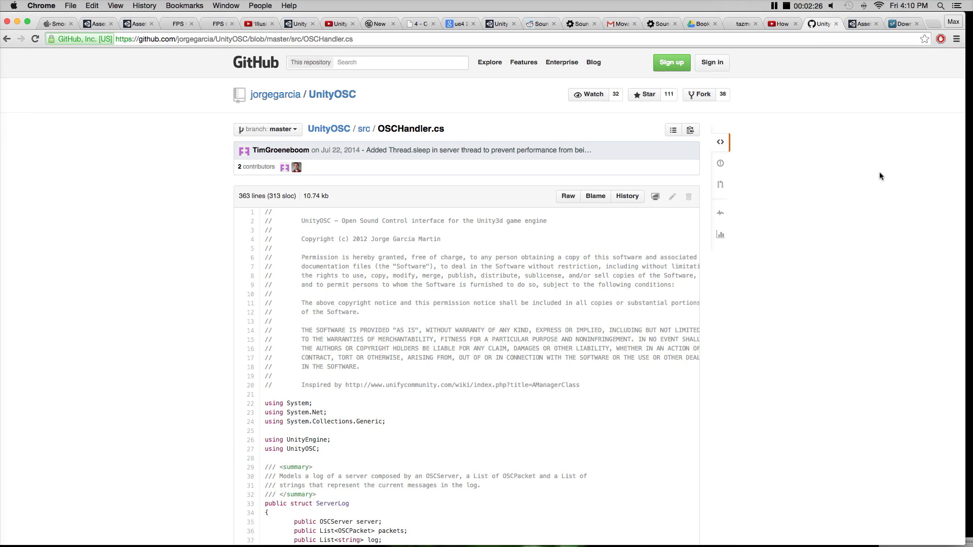
Browse the UnityOSC repository's src, OSC and Editor folders, ending on the src listing.
{"action": "left_click", "coordinate": [8, 41]}
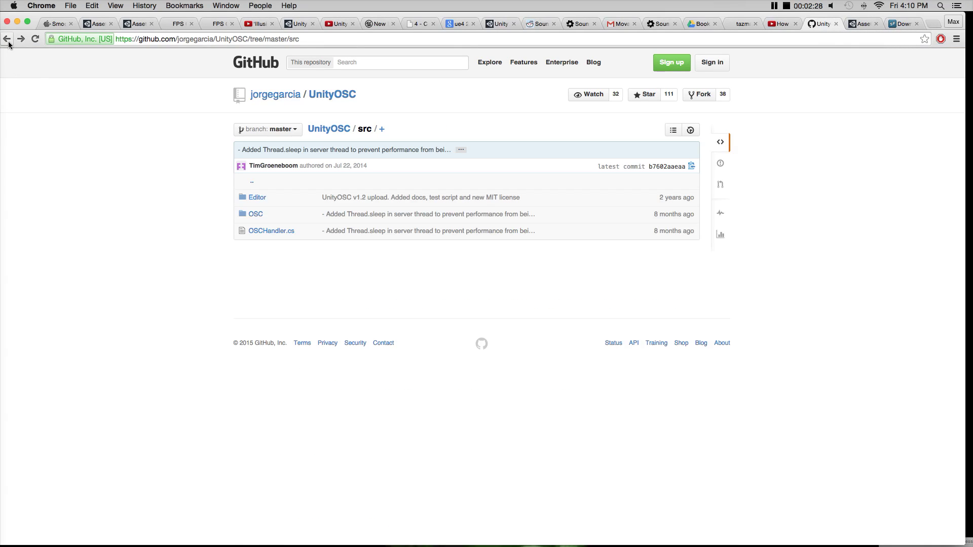
{"action": "left_click", "coordinate": [7, 42]}
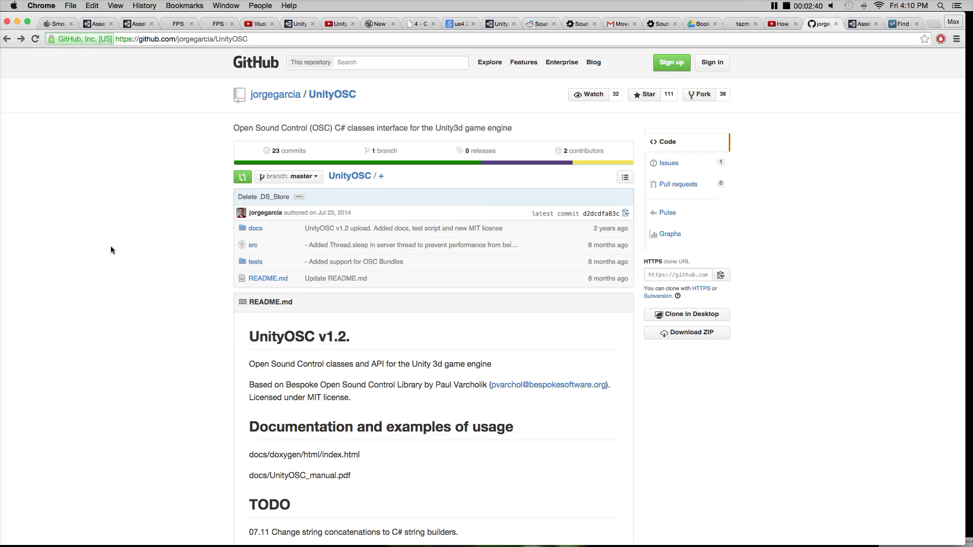
{"action": "left_click", "coordinate": [255, 248]}
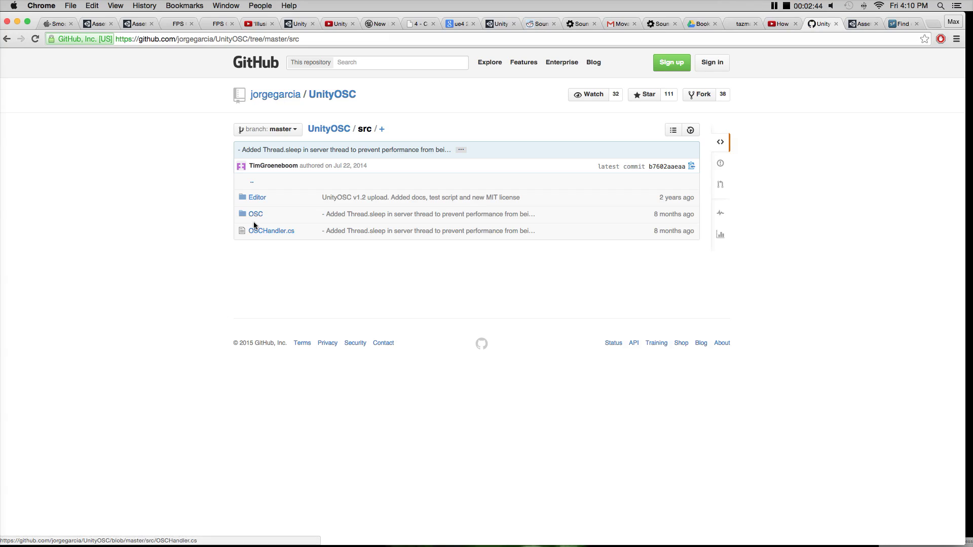
{"action": "left_click", "coordinate": [256, 214]}
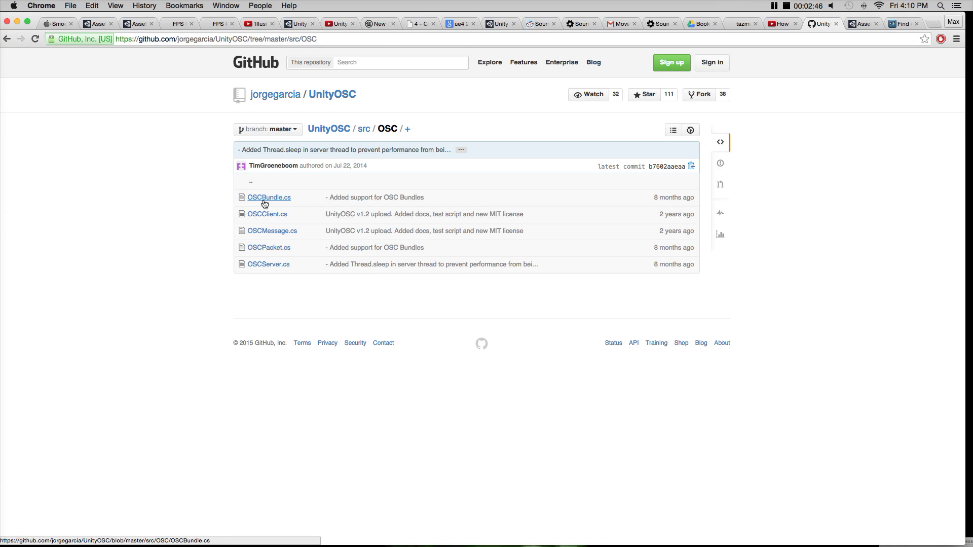
{"action": "left_click", "coordinate": [7, 39]}
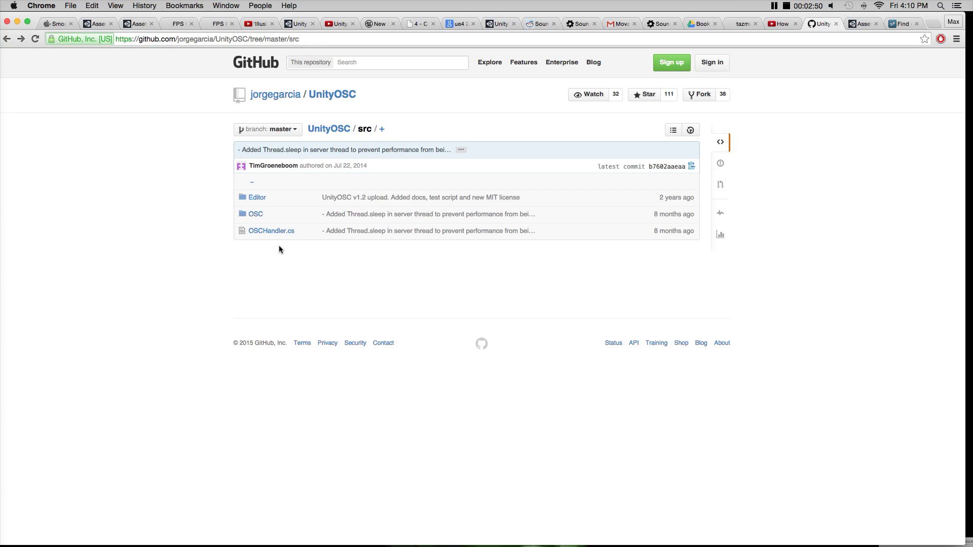
{"action": "left_click", "coordinate": [257, 199]}
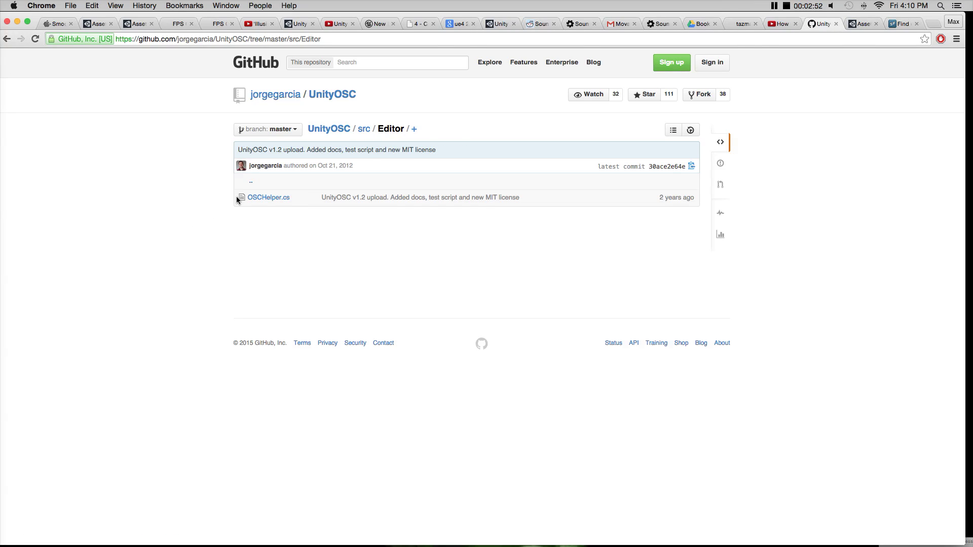
{"action": "left_click", "coordinate": [7, 39]}
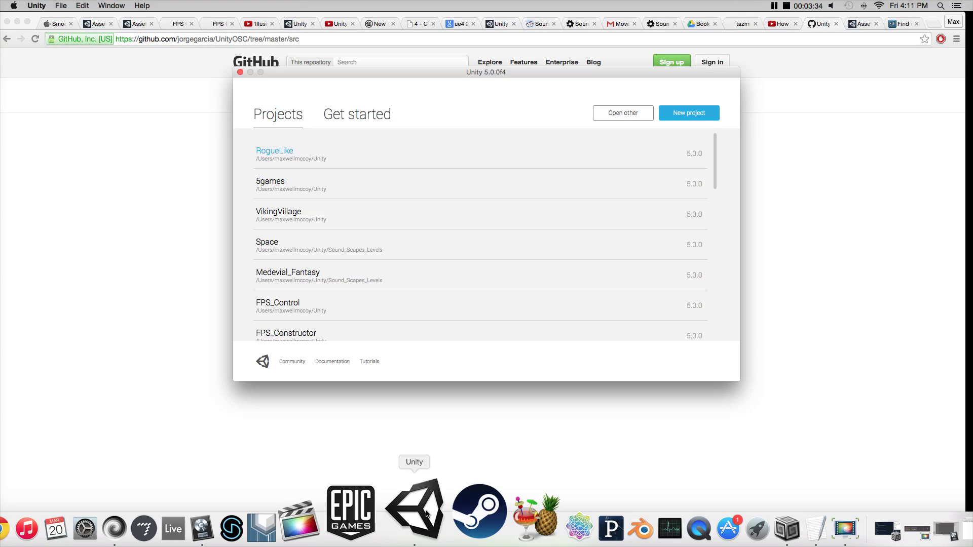
Open the RogueLike project, move the editor window onscreen, and select the OSC assets folder.
{"action": "left_click", "coordinate": [274, 152]}
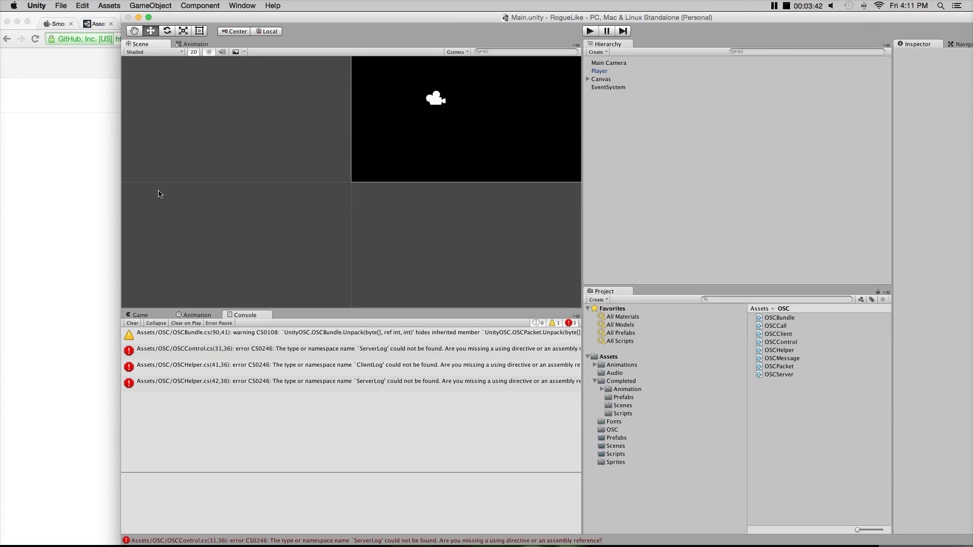
{"action": "left_click_drag", "start_coordinate": [312, 17], "coordinate": [186, 17]}
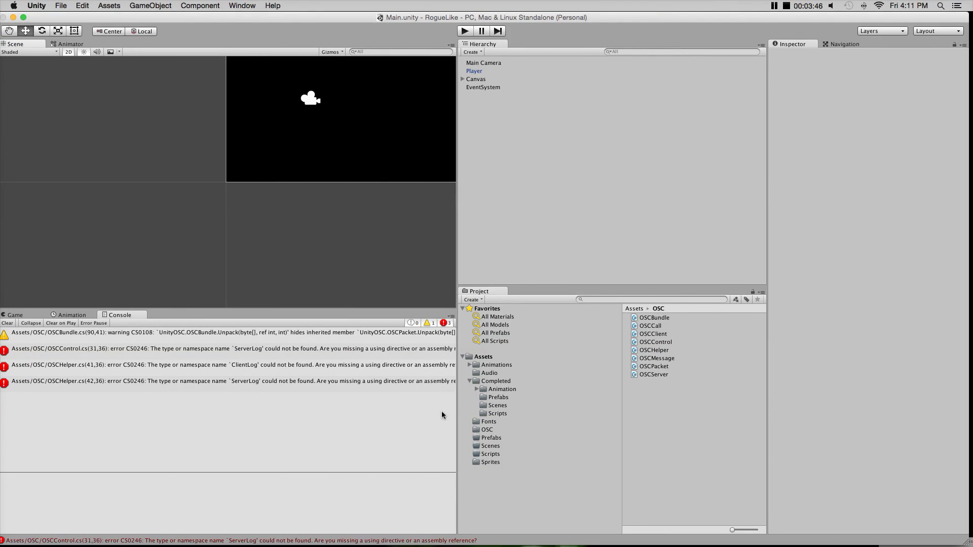
{"action": "left_click", "coordinate": [487, 431]}
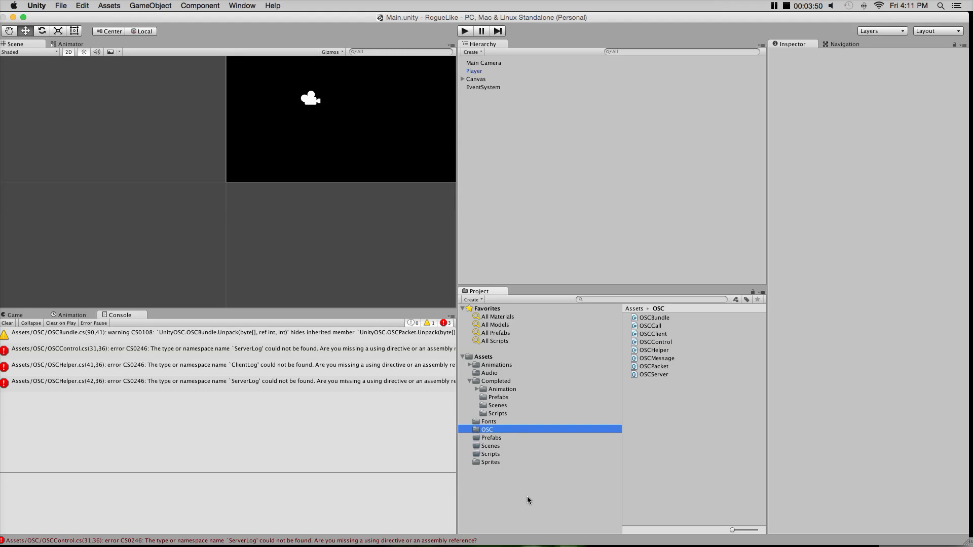
{"action": "left_click", "coordinate": [665, 437]}
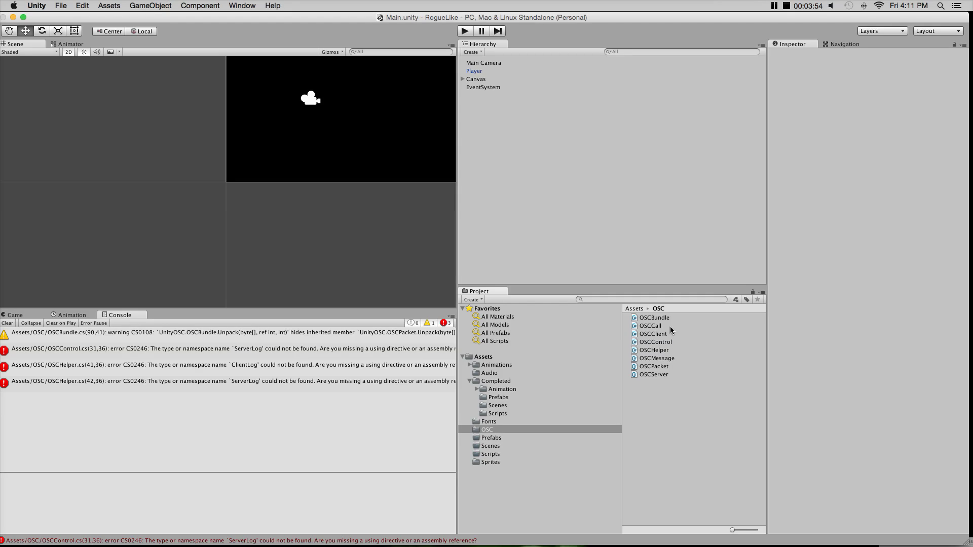
Create a C# script named OSCHandler in the OSC folder.
{"action": "right_click", "coordinate": [659, 393]}
{"action": "mouse_move", "coordinate": [674, 387]}
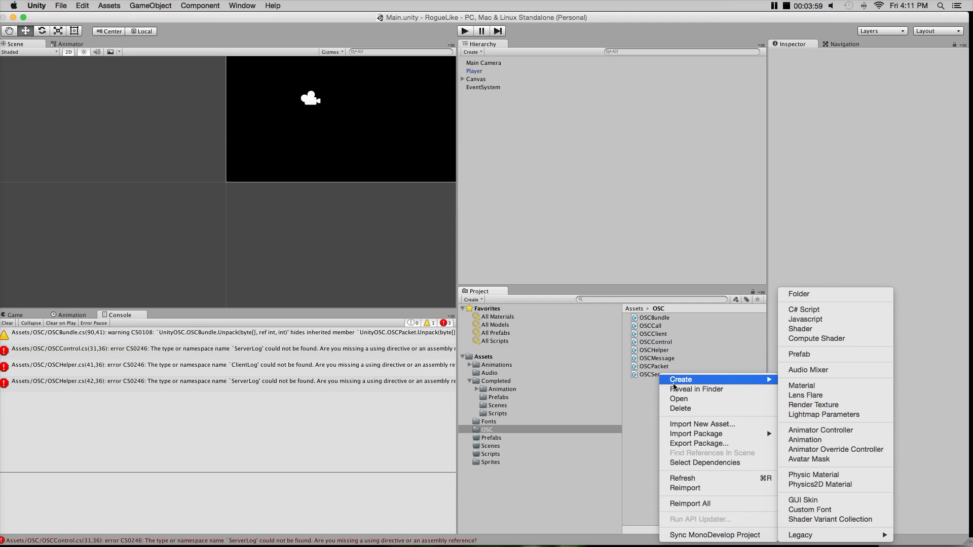
{"action": "left_click", "coordinate": [824, 311]}
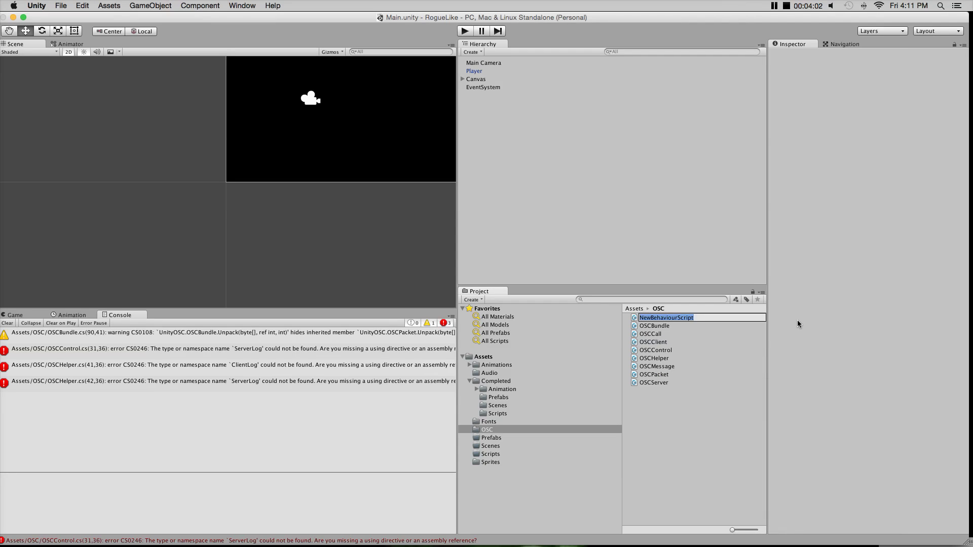
{"action": "type", "text": "OSCHandler"}
{"action": "key", "text": "Return"}
{"action": "key", "text": "super+Tab"}
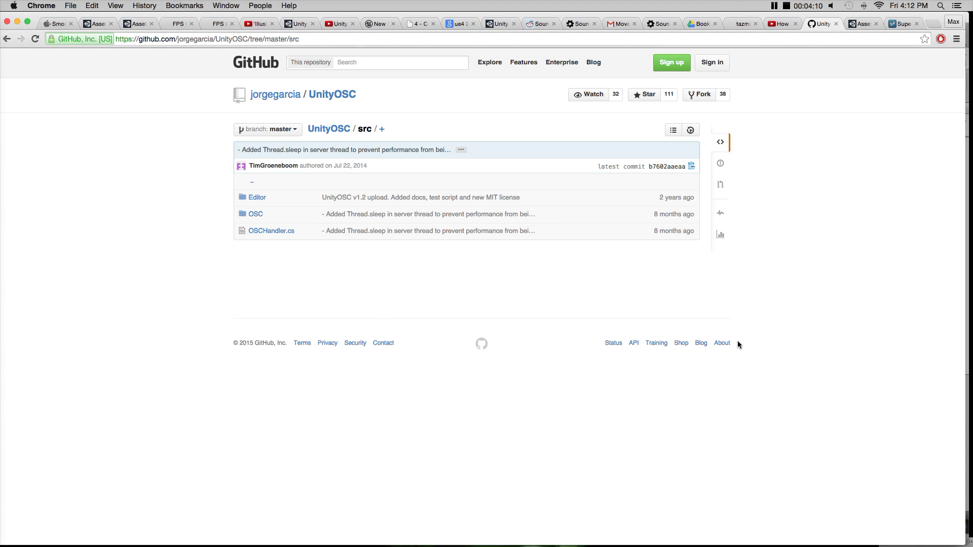
Open OSCHandler.cs on GitHub and copy its entire source code.
{"action": "left_click", "coordinate": [264, 232]}
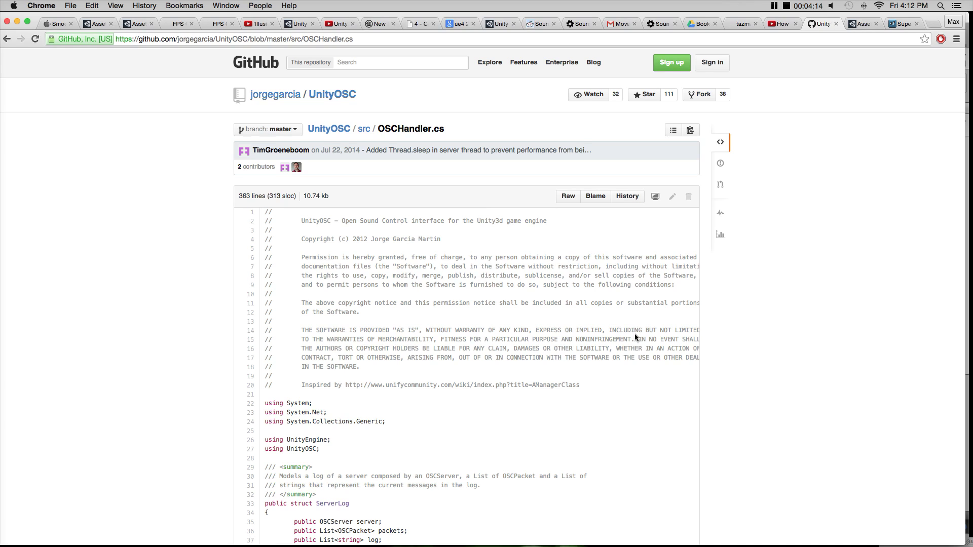
{"action": "scroll", "coordinate": [634, 334], "scroll_direction": "down", "scroll_amount": 1}
{"action": "scroll", "coordinate": [635, 335], "scroll_direction": "down", "scroll_amount": 20}
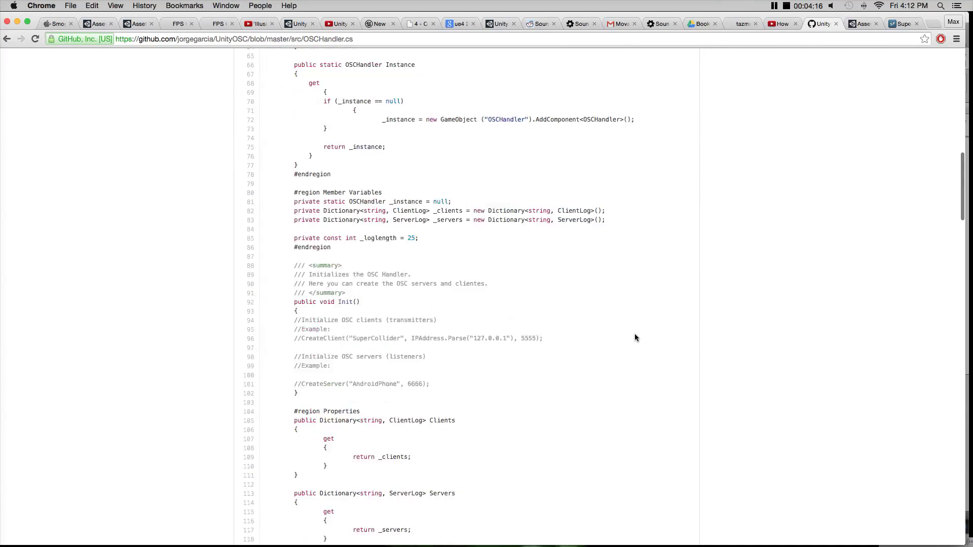
{"action": "scroll", "coordinate": [636, 337], "scroll_direction": "down", "scroll_amount": 20}
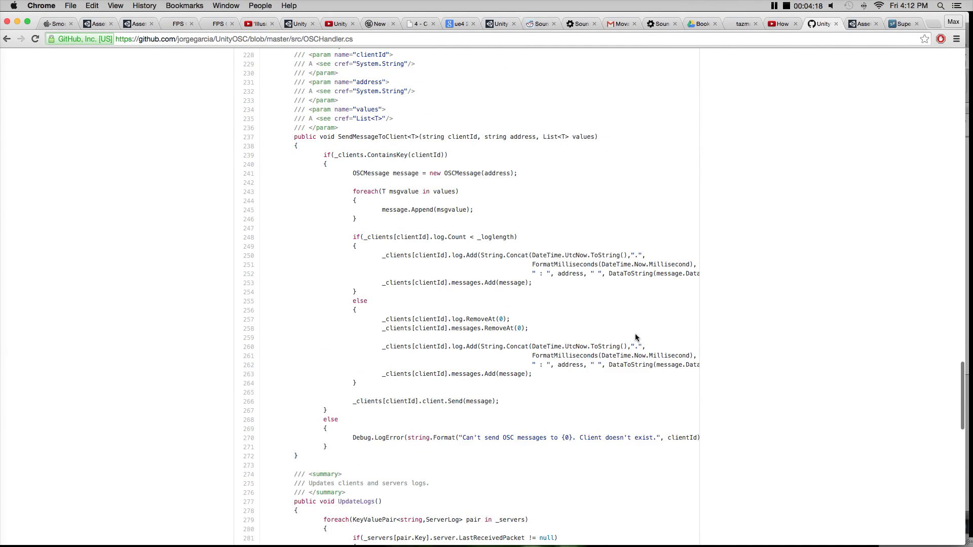
{"action": "scroll", "coordinate": [636, 337], "scroll_direction": "down", "scroll_amount": 10}
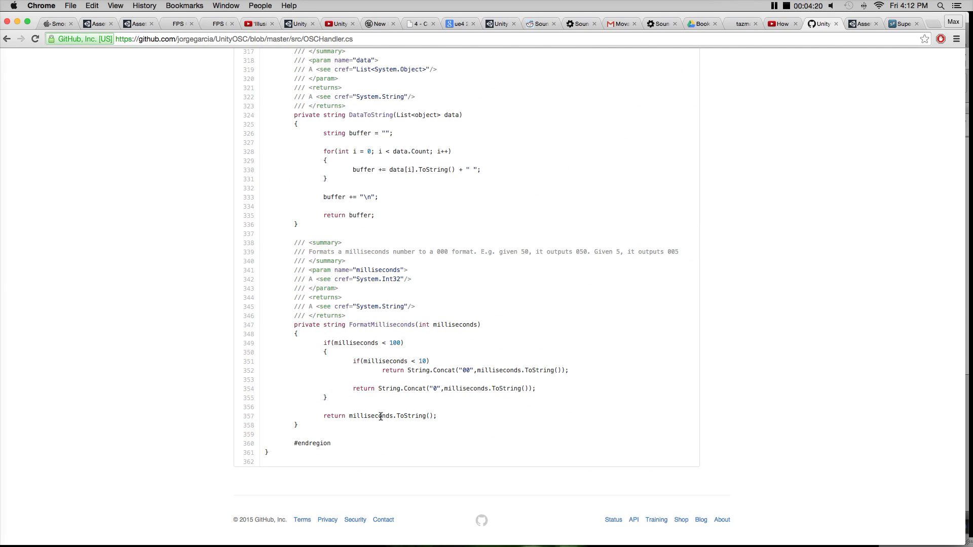
{"action": "left_click_drag", "start_coordinate": [278, 464], "coordinate": [260, 168]}
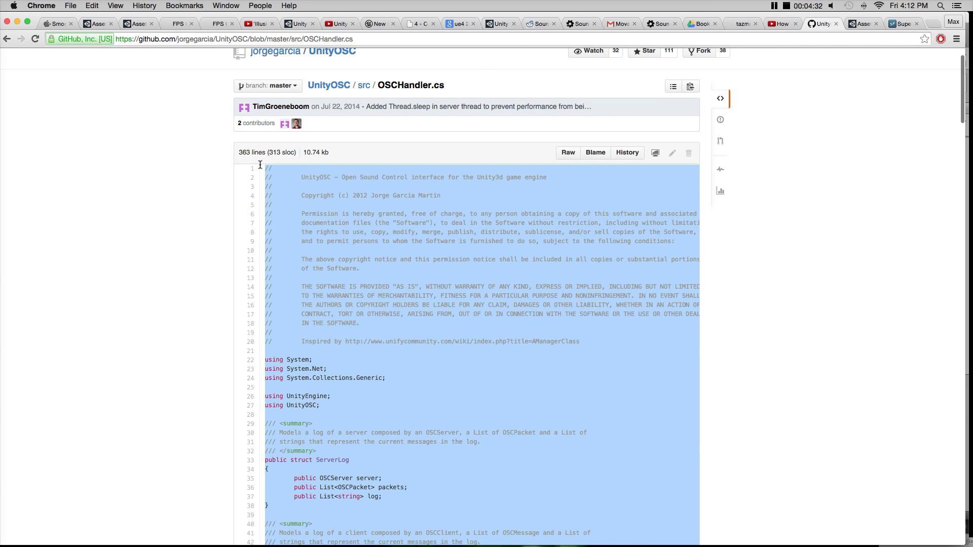
{"action": "key", "text": "super+c"}
{"action": "key", "text": "super+Tab"}
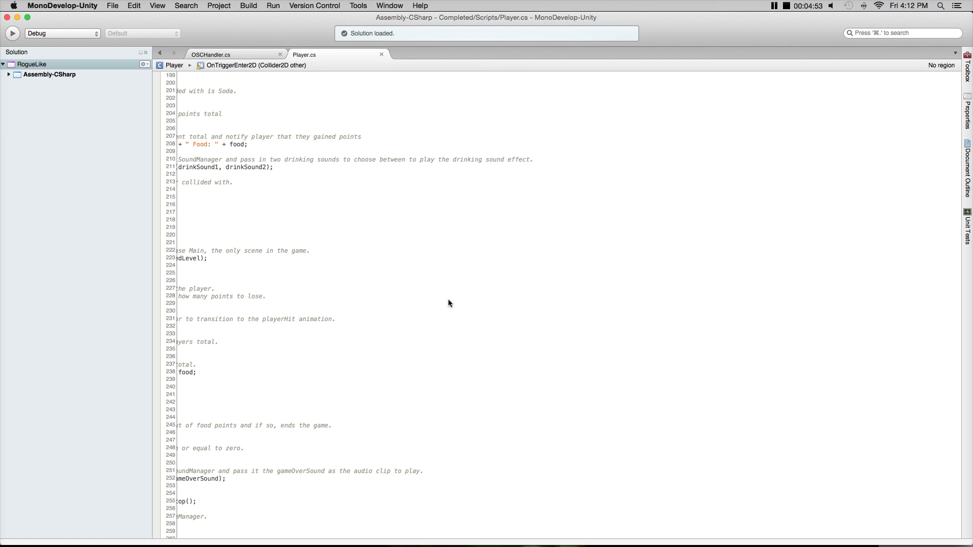
Replace OSCHandler.cs's default template with the copied UnityOSC source.
{"action": "left_click", "coordinate": [236, 54]}
{"action": "left_click", "coordinate": [225, 210]}
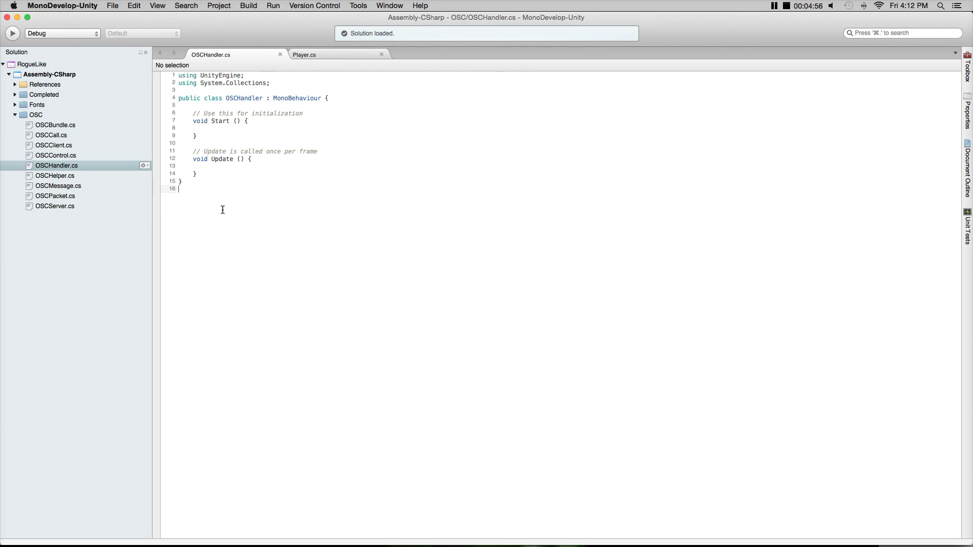
{"action": "key", "text": "shift+Up"}
{"action": "key", "text": "shift+Up"}
{"action": "key", "text": "shift+Up"}
{"action": "key", "text": "shift+Up"}
{"action": "key", "text": "shift+Up"}
{"action": "key", "text": "shift+Up"}
{"action": "key", "text": "shift+Up"}
{"action": "key", "text": "shift+Up"}
{"action": "key", "text": "shift+Up"}
{"action": "key", "text": "shift+Up"}
{"action": "key", "text": "shift+Up"}
{"action": "key", "text": "shift+Up"}
{"action": "key", "text": "shift+Up"}
{"action": "key", "text": "shift+Up"}
{"action": "left_click", "coordinate": [240, 212]}
{"action": "key", "text": "shift+Up"}
{"action": "key", "text": "shift+Up"}
{"action": "key", "text": "shift+Up"}
{"action": "key", "text": "shift+Up"}
{"action": "key", "text": "shift+Up"}
{"action": "key", "text": "shift+Up"}
{"action": "key", "text": "shift+Up"}
{"action": "key", "text": "shift+Up"}
{"action": "key", "text": "shift+Up"}
{"action": "key", "text": "shift+Up"}
{"action": "key", "text": "shift+Up"}
{"action": "key", "text": "shift+Up"}
{"action": "key", "text": "shift+Up"}
{"action": "key", "text": "shift+Up"}
{"action": "key", "text": "shift+Up"}
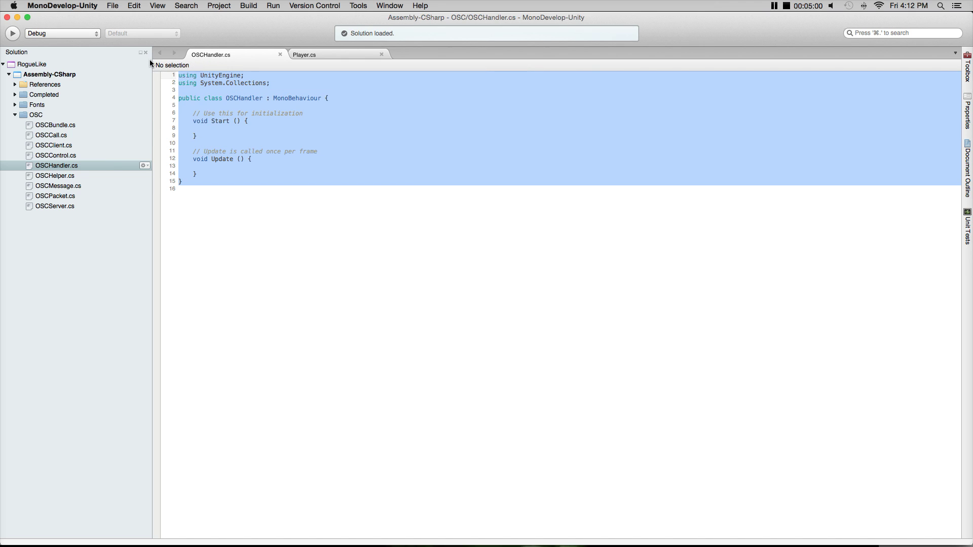
{"action": "key", "text": "super+v"}
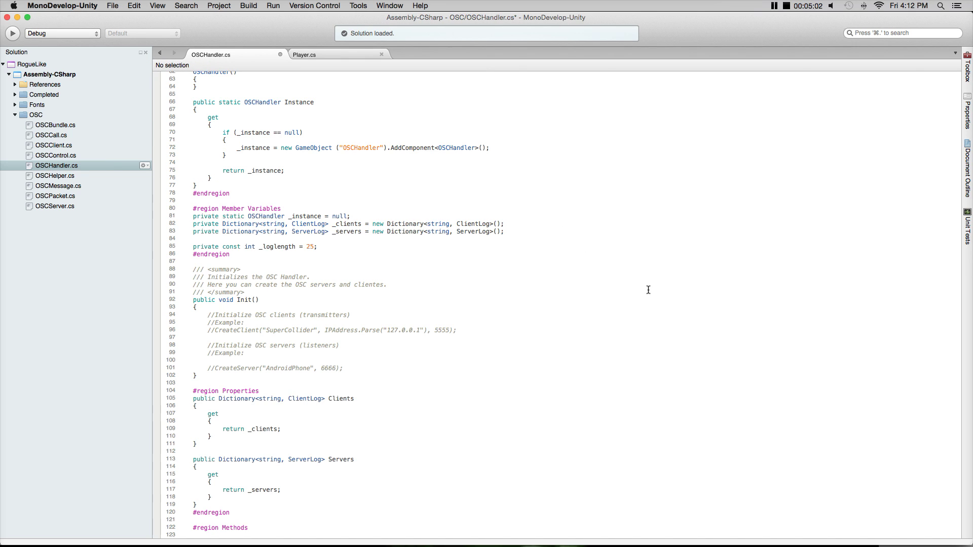
Scroll through the pasted code down to Init's commented CreateClient example.
{"action": "scroll", "coordinate": [650, 293], "scroll_direction": "up", "scroll_amount": 10}
{"action": "scroll", "coordinate": [650, 293], "scroll_direction": "up", "scroll_amount": 2}
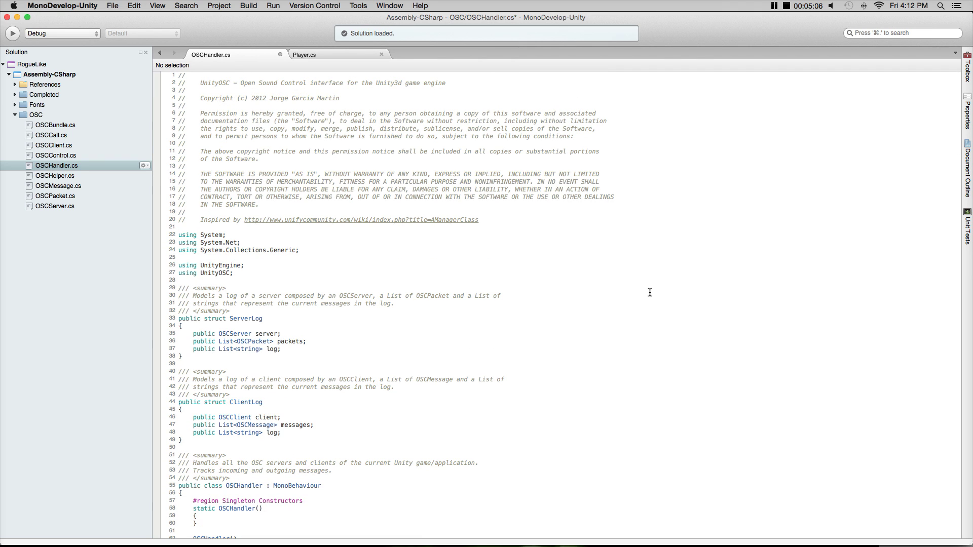
{"action": "scroll", "coordinate": [650, 292], "scroll_direction": "down", "scroll_amount": 4}
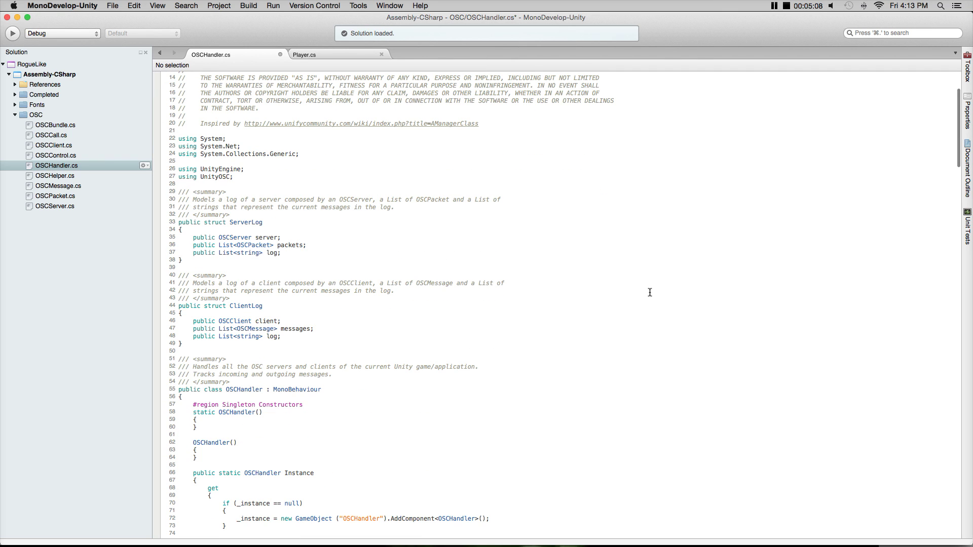
{"action": "scroll", "coordinate": [650, 292], "scroll_direction": "down", "scroll_amount": 6}
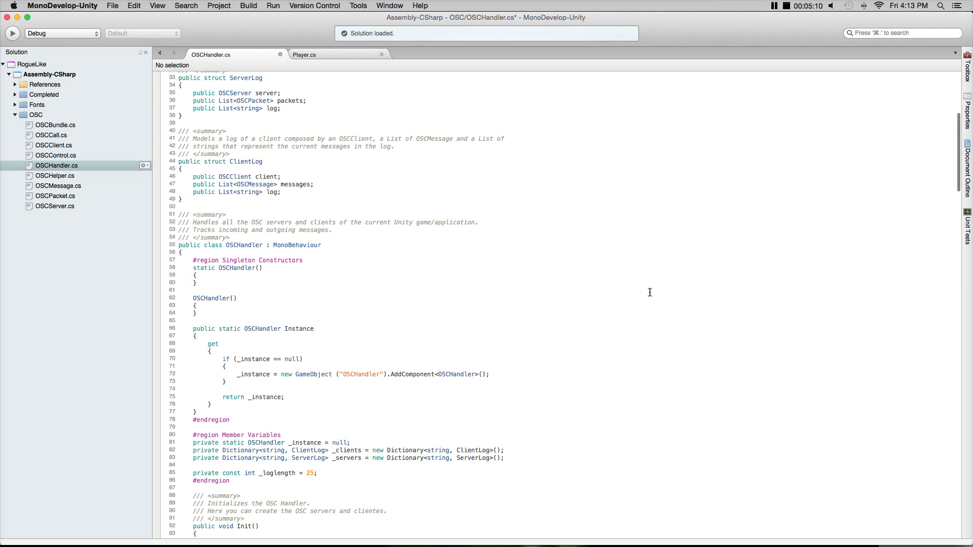
{"action": "scroll", "coordinate": [650, 293], "scroll_direction": "down", "scroll_amount": 4}
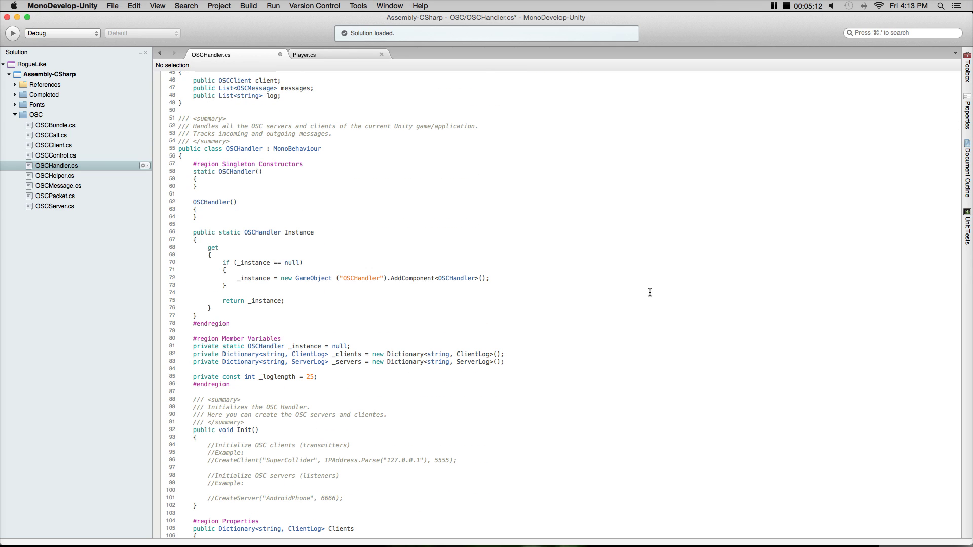
{"action": "scroll", "coordinate": [650, 292], "scroll_direction": "down", "scroll_amount": 4}
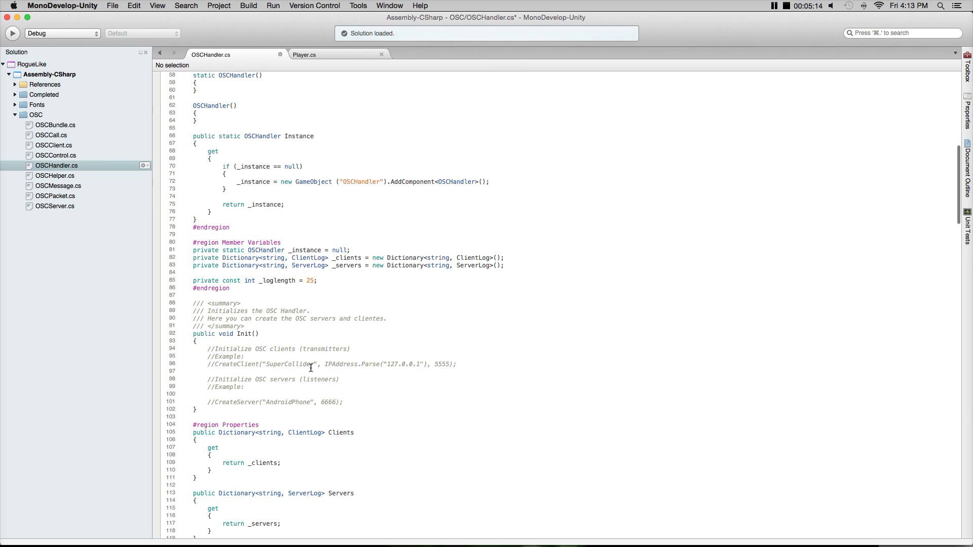
Add CreateClient("SuperCollider", IPAddress.Parse("127.0.0.1"), 57120); in Init and save the script.
{"action": "left_click", "coordinate": [470, 364]}
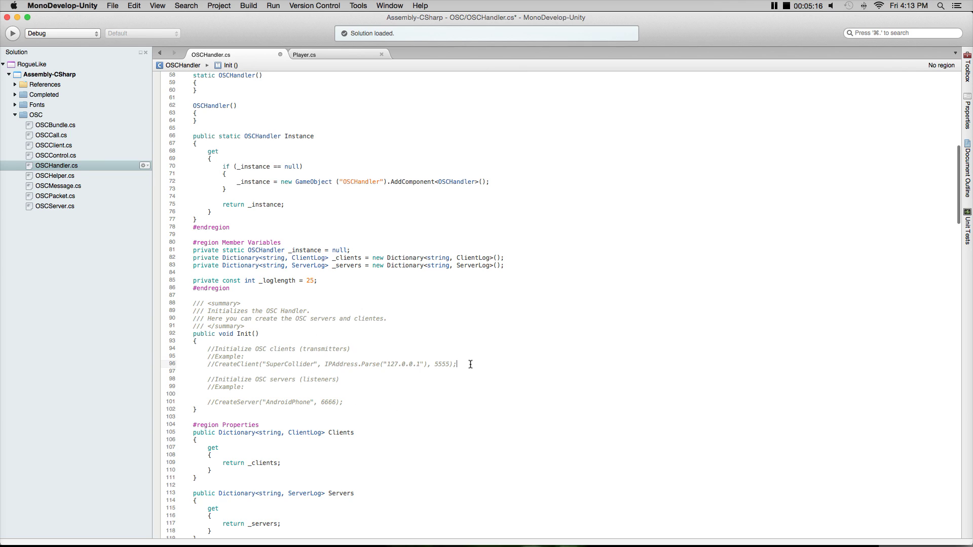
{"action": "key", "text": "Return"}
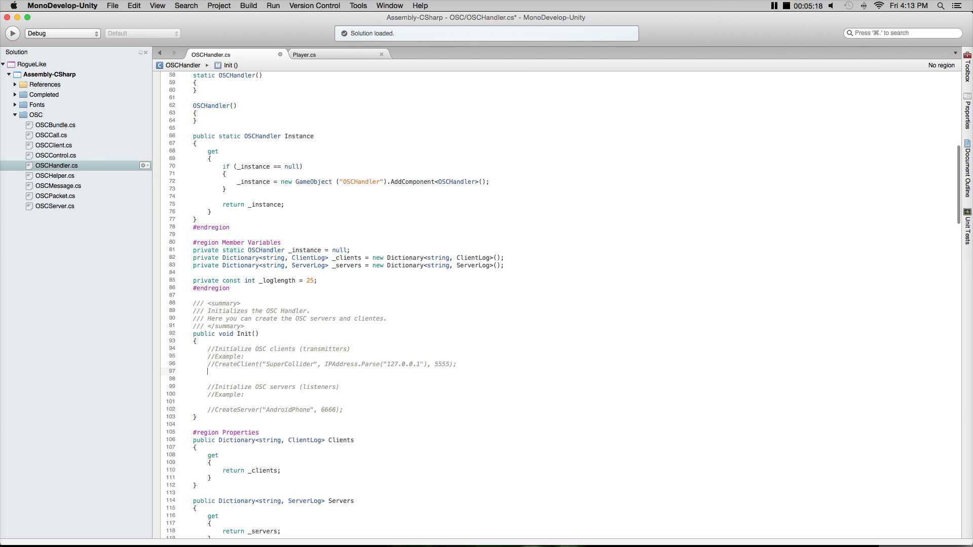
{"action": "type", "text": "Crea"}
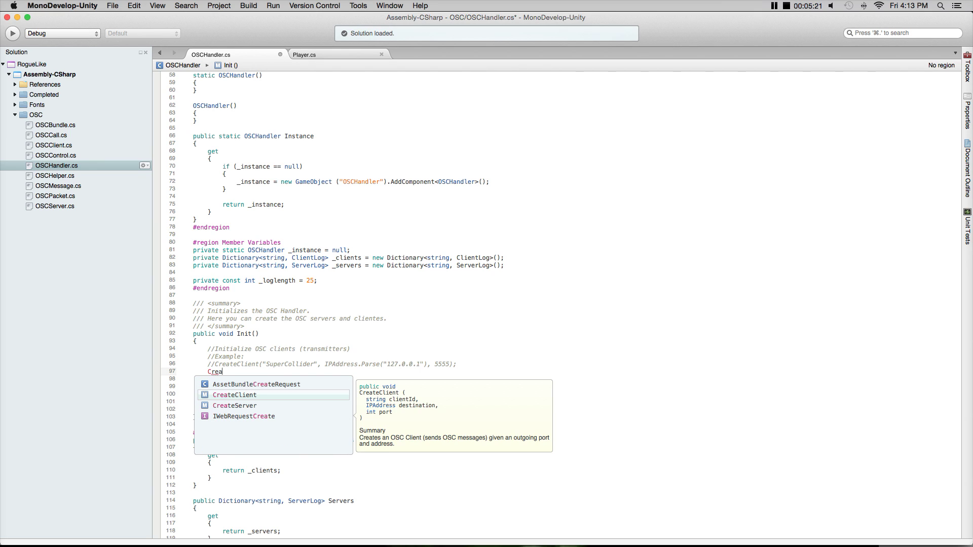
{"action": "key", "text": "Return"}
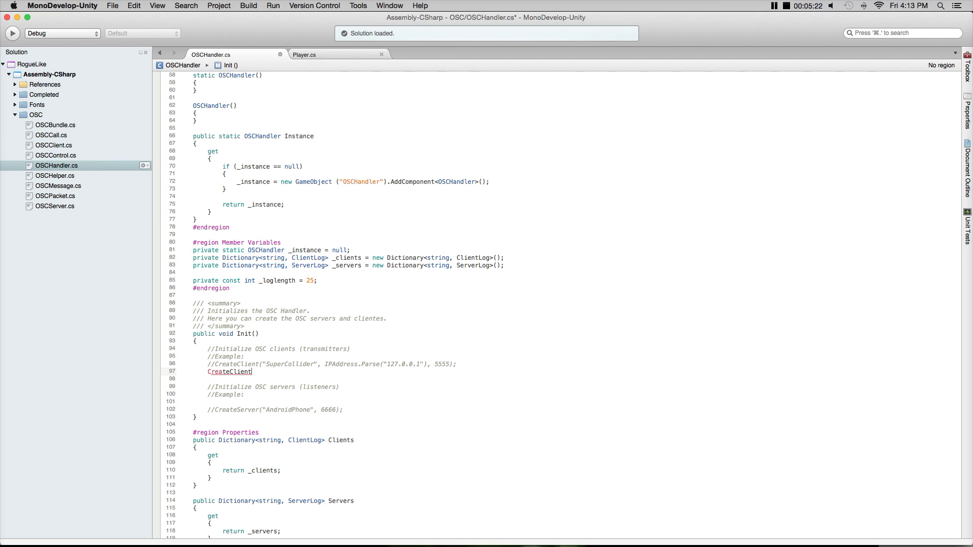
{"action": "type", "text": "("}
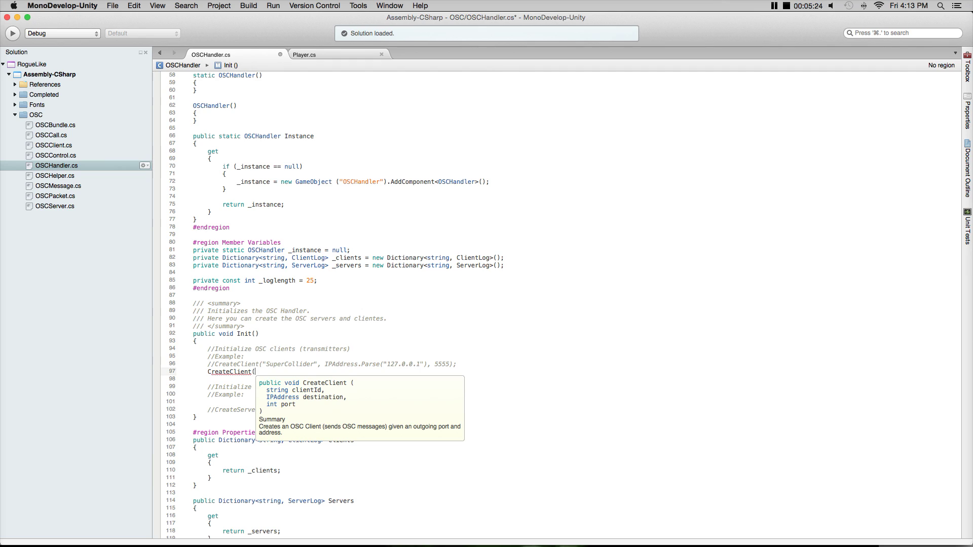
{"action": "type", "text": "\"Si"}
{"action": "type", "text": "uperColl"}
{"action": "type", "text": "ider"}
{"action": "type", "text": "\","}
{"action": "type", "text": "I"}
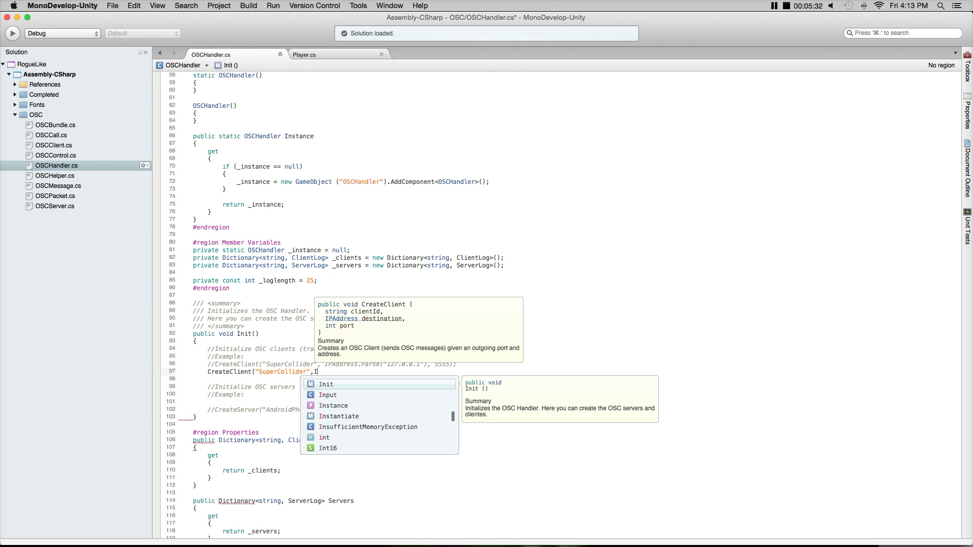
{"action": "type", "text": "PAddress"}
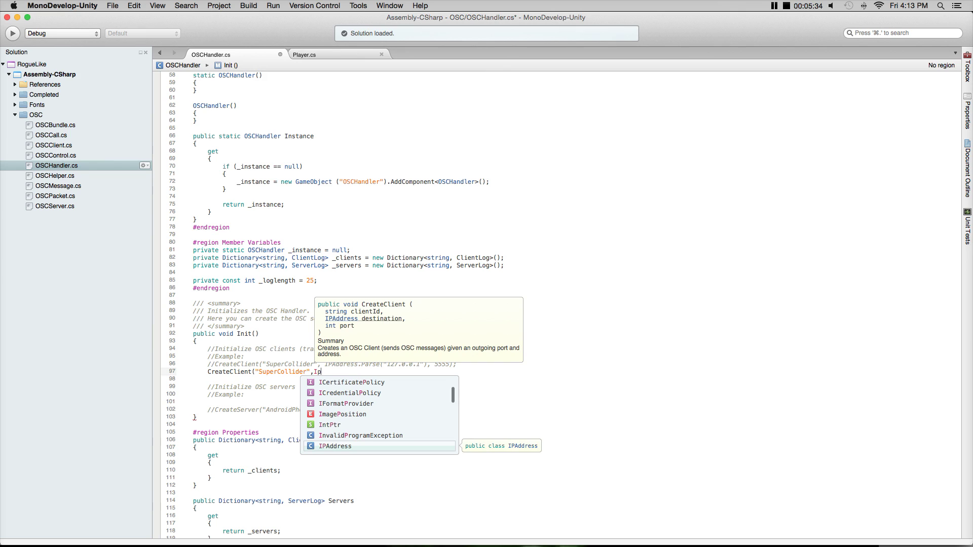
{"action": "type", "text": ".p"}
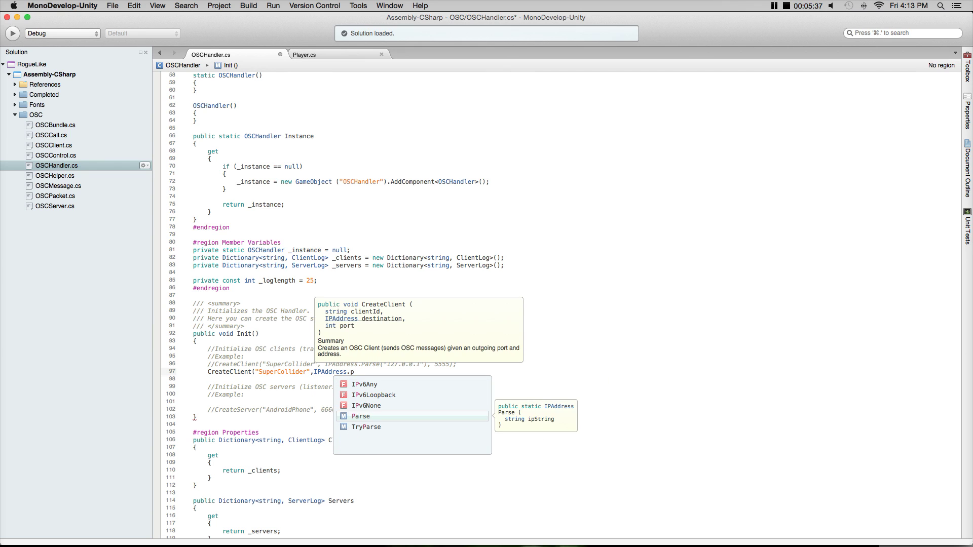
{"action": "key", "text": "Return"}
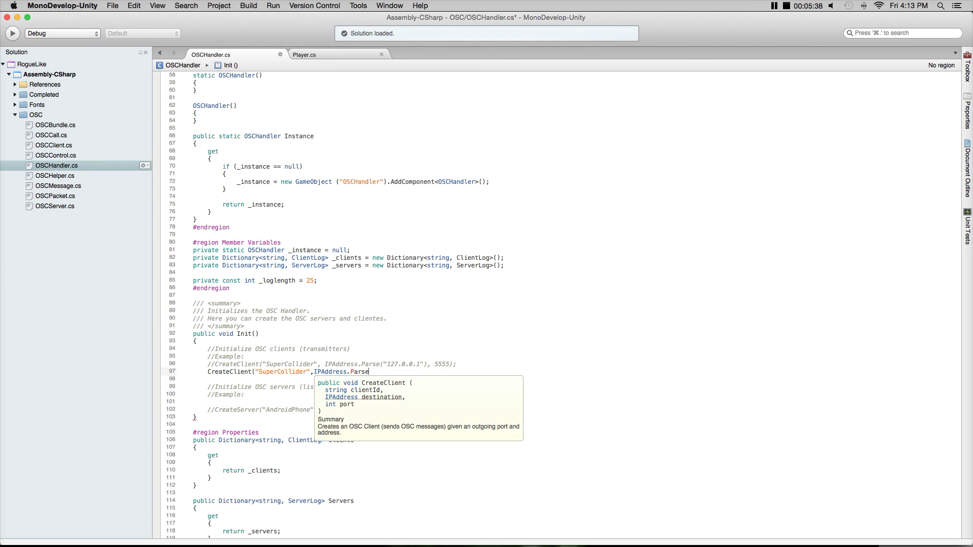
{"action": "type", "text": "("}
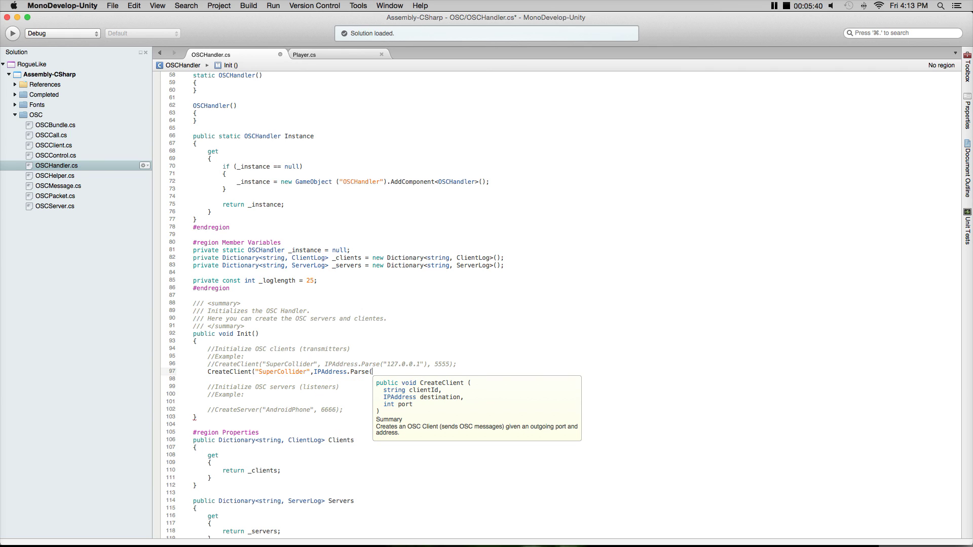
{"action": "type", "text": "\"127.0.0.1\"),"}
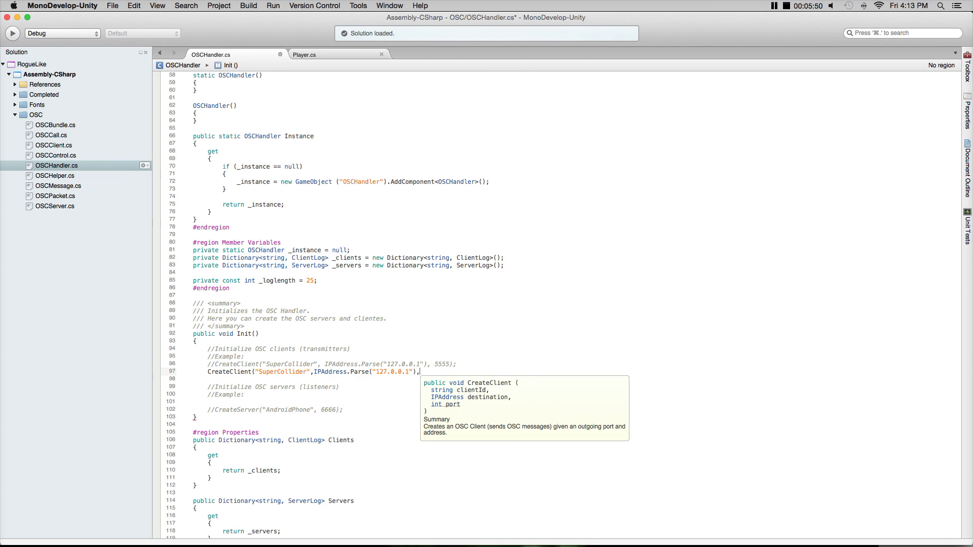
{"action": "type", "text": " 57120)"}
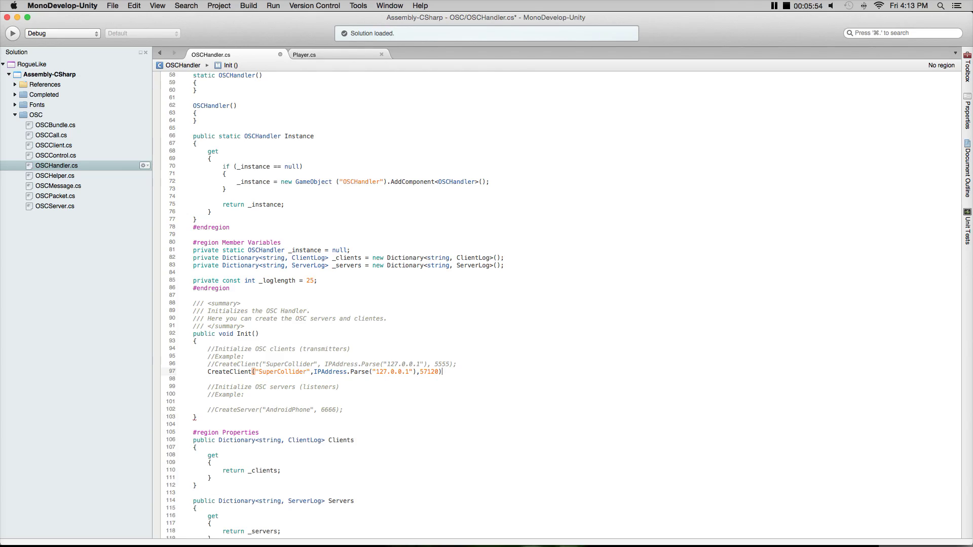
{"action": "type", "text": ";"}
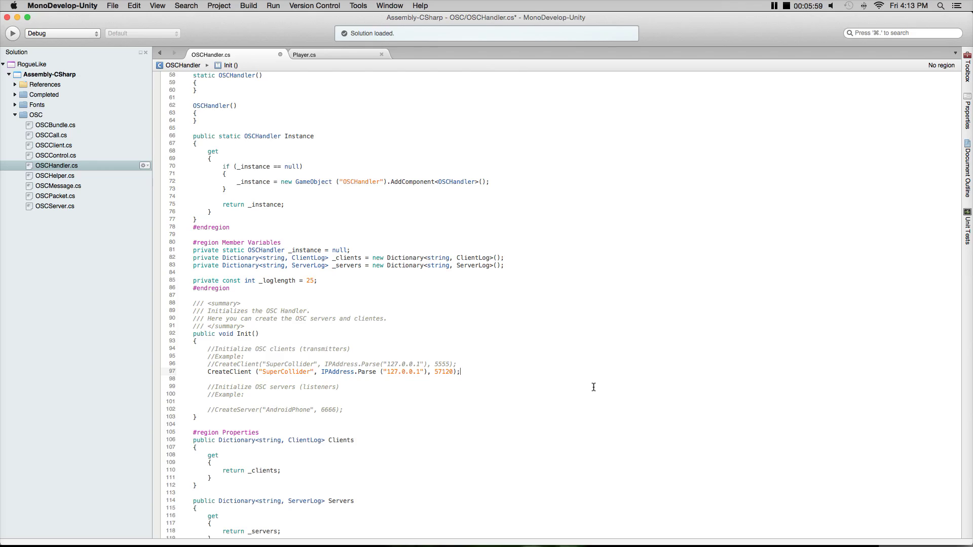
{"action": "key", "text": "super+s"}
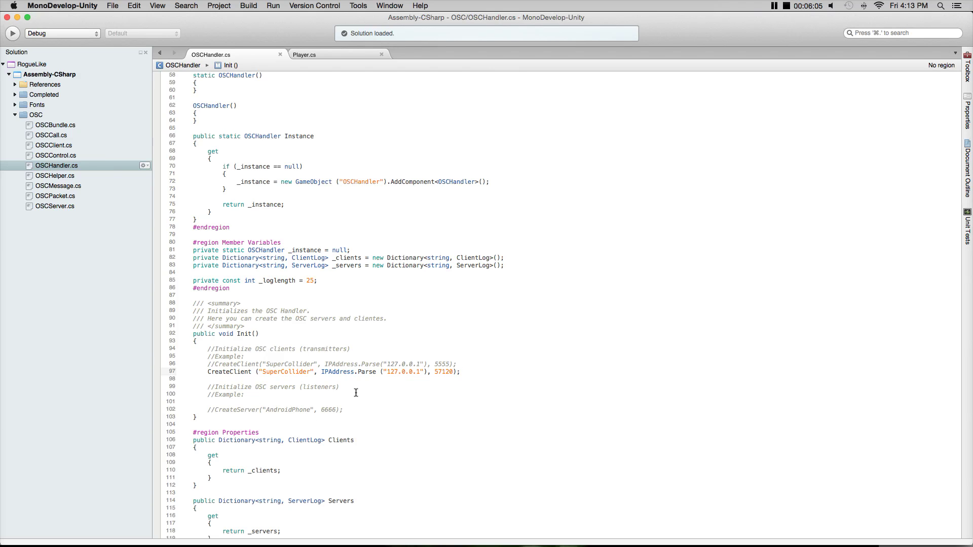
{"action": "scroll", "coordinate": [579, 400], "scroll_direction": "down", "scroll_amount": 8}
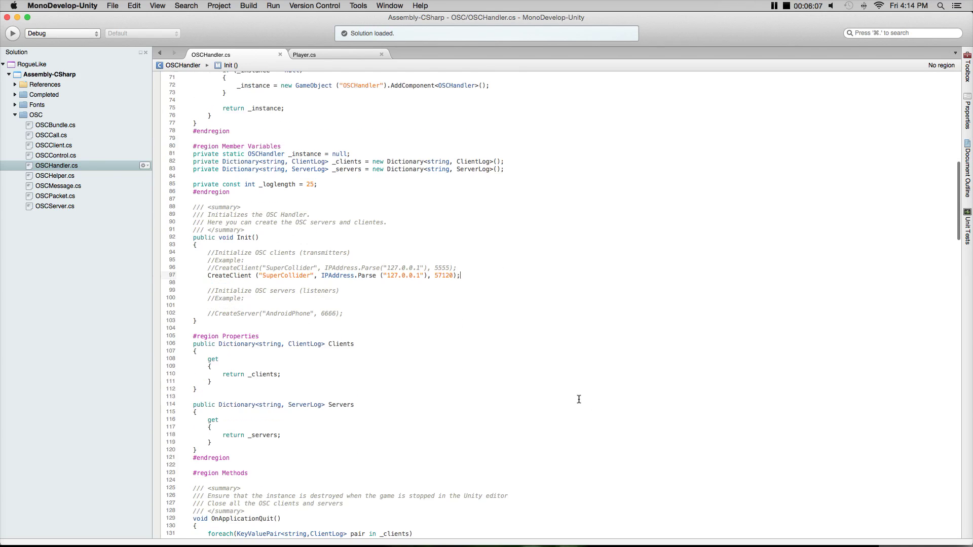
{"action": "scroll", "coordinate": [578, 399], "scroll_direction": "down", "scroll_amount": 15}
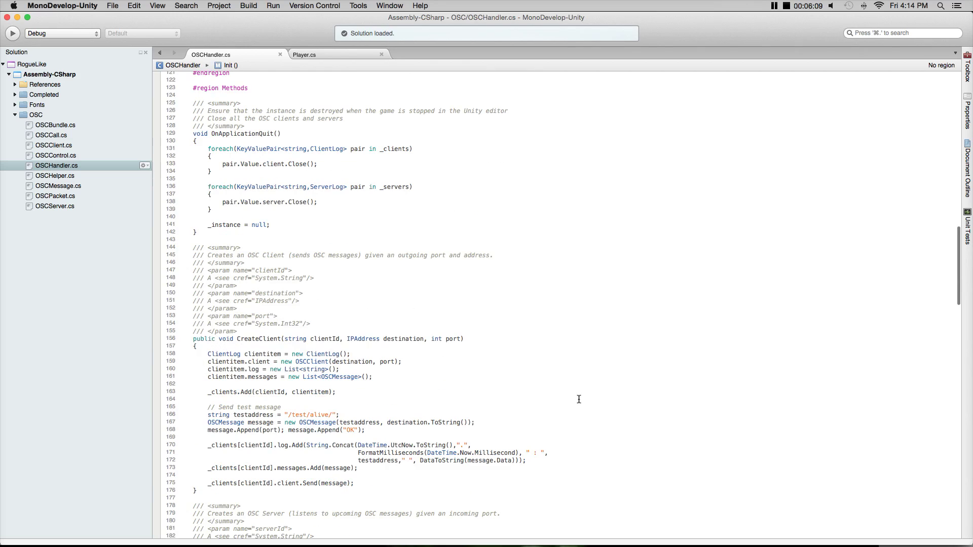
{"action": "scroll", "coordinate": [579, 399], "scroll_direction": "down", "scroll_amount": 9}
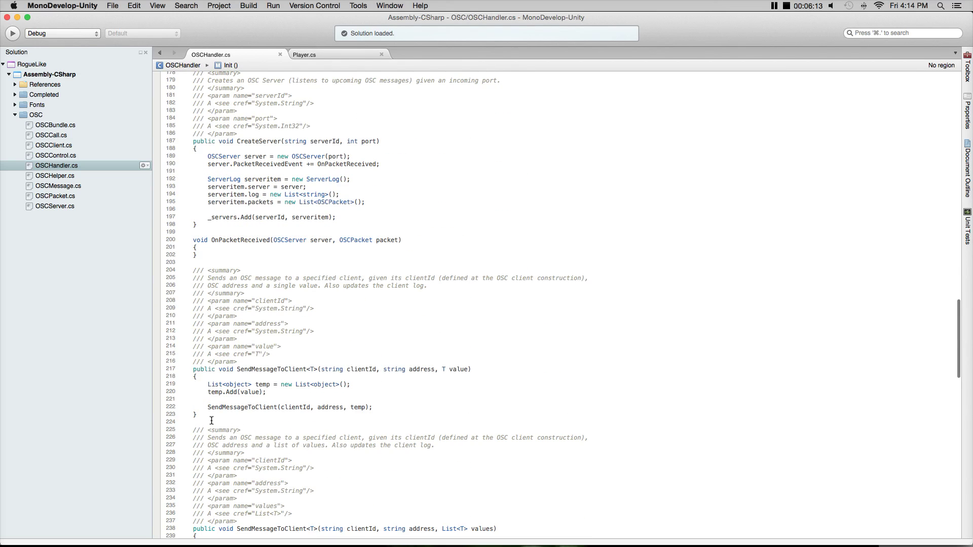
{"action": "left_click_drag", "start_coordinate": [218, 421], "coordinate": [187, 363]}
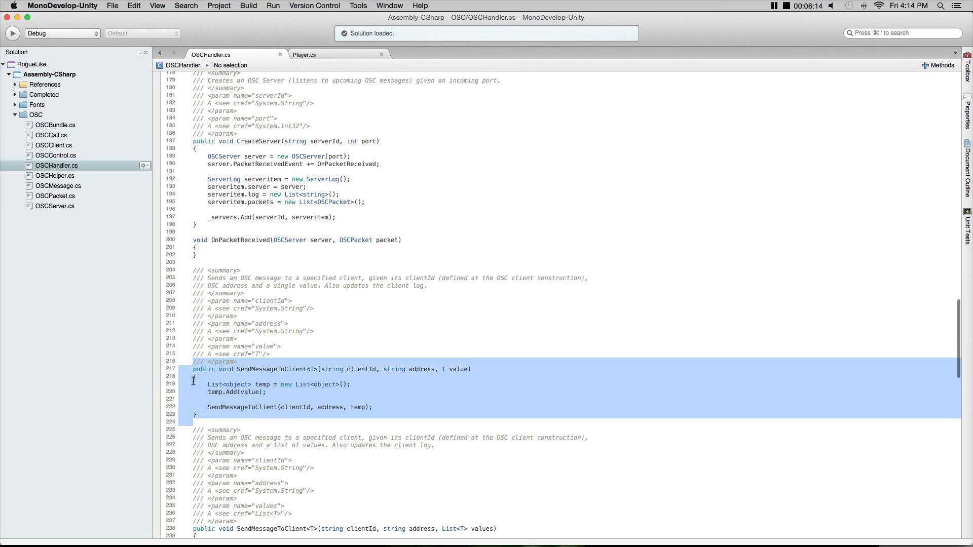
{"action": "left_click", "coordinate": [248, 423]}
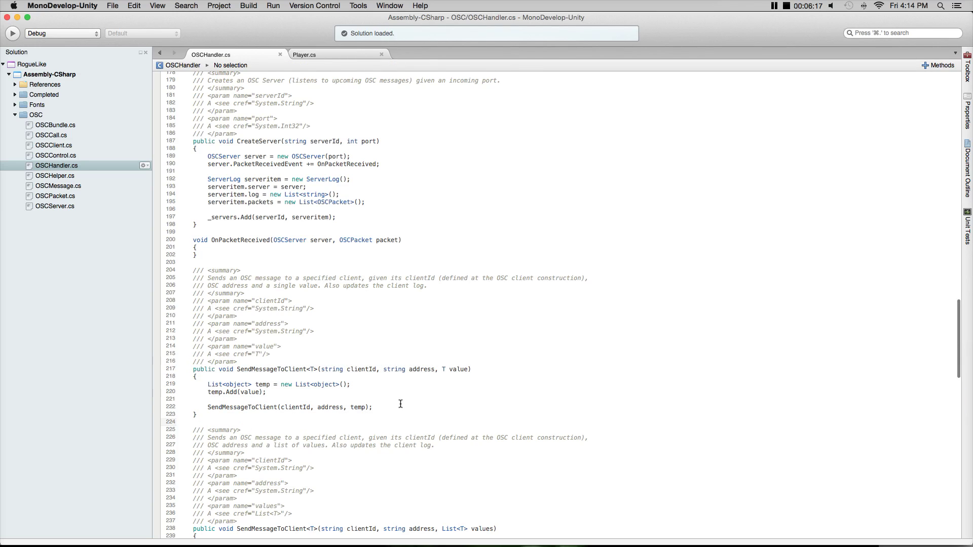